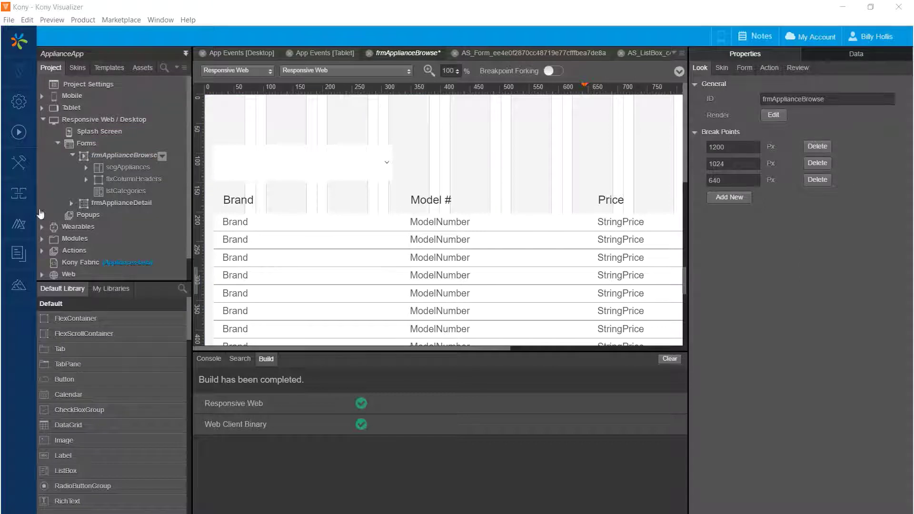
# Step: Group the lstCategories list box of frmApplianceBrowse into a Flex Container and rename that container flxUserSelections
pyautogui.rightClick(129, 193)
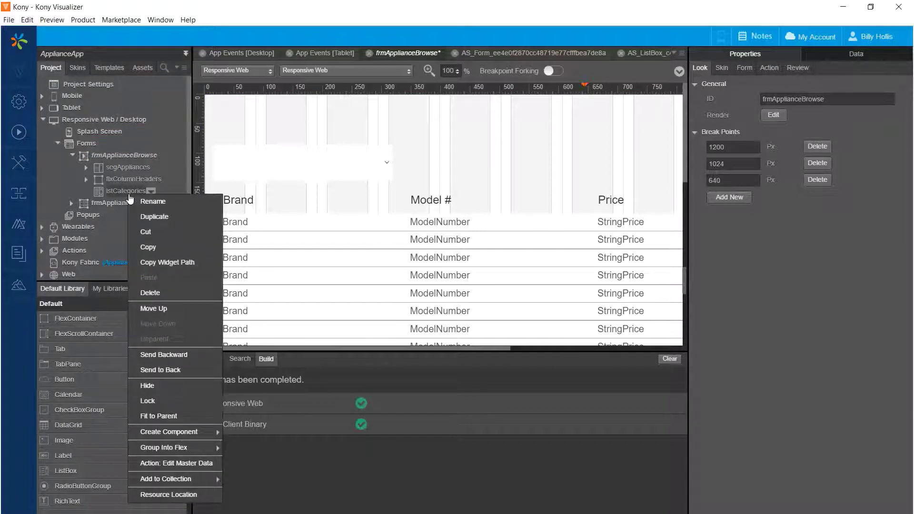
pyautogui.moveTo(166, 450)
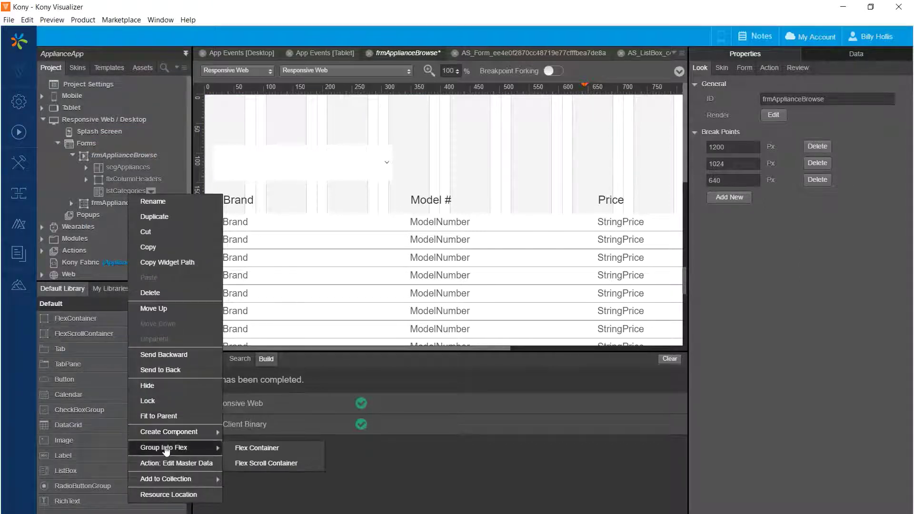
pyautogui.click(247, 450)
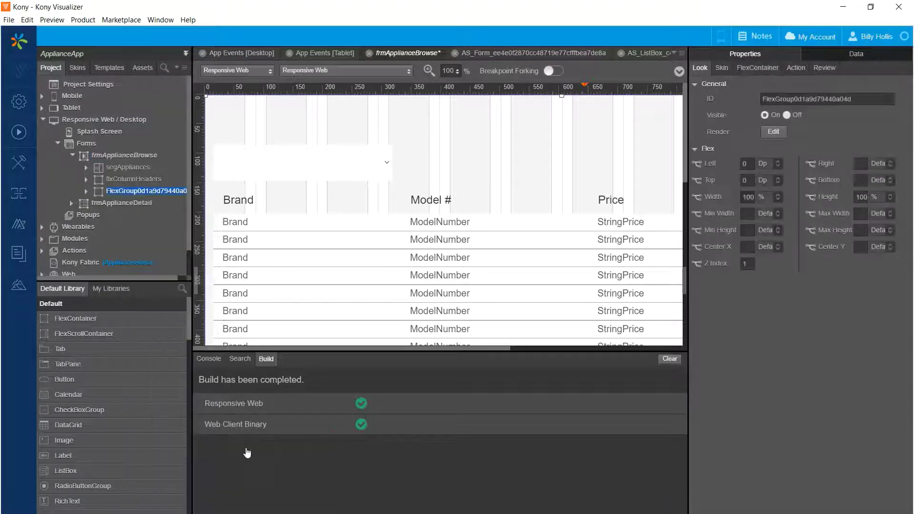
pyautogui.rightClick(133, 194)
pyautogui.click(148, 197)
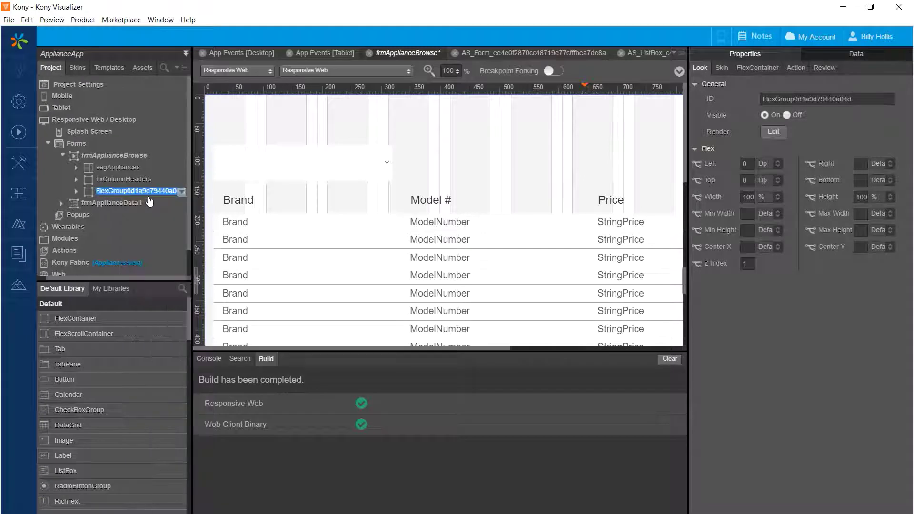
pyautogui.write('flxUserSelections')
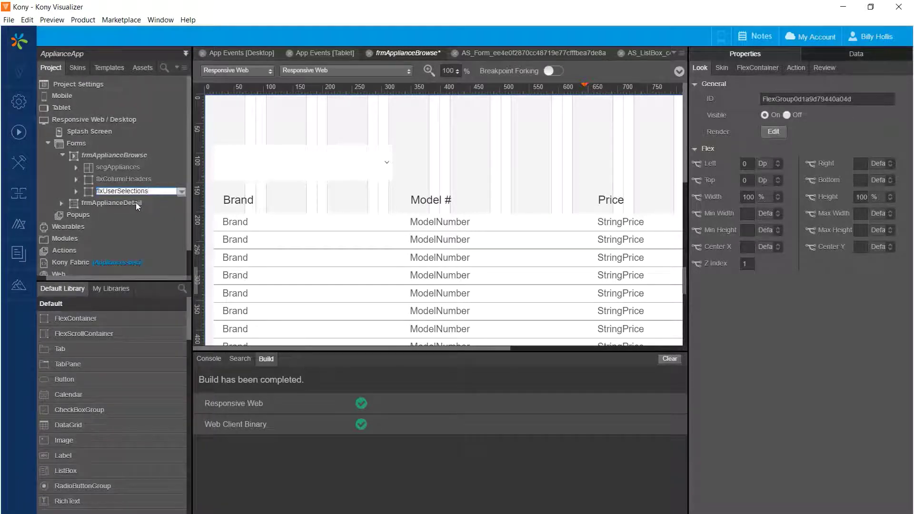
pyautogui.press('Return')
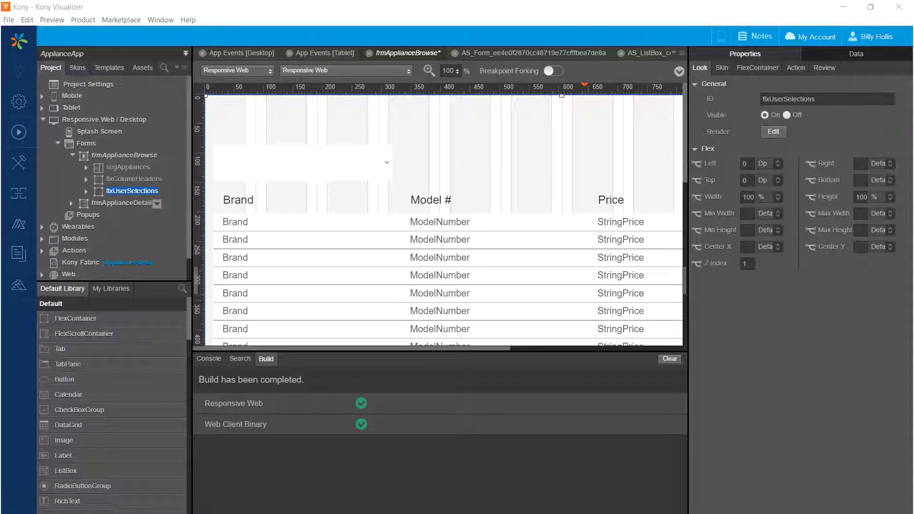
# Step: Position flxUserSelections at left 15 Dp and top 84 Dp, and set its height to 60 Px
pyautogui.click(748, 164)
pyautogui.press('BackSpace')
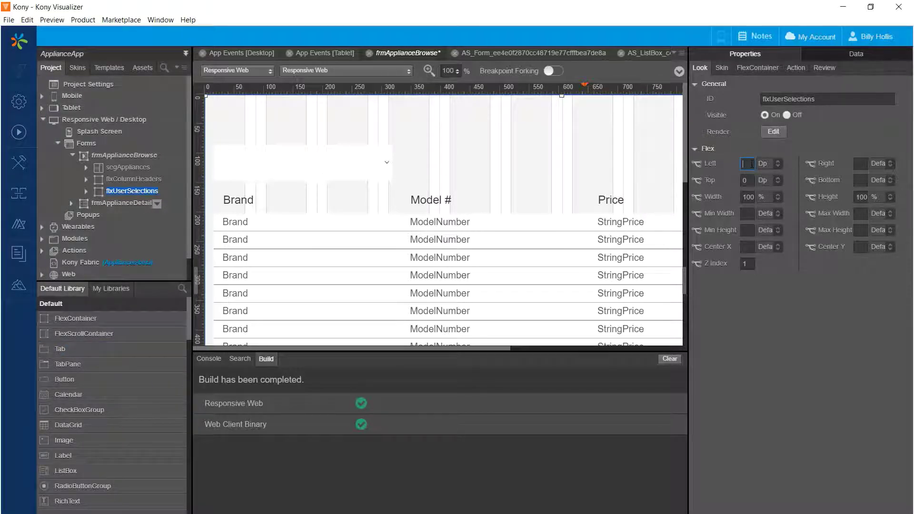
pyautogui.write('15')
pyautogui.click(747, 179)
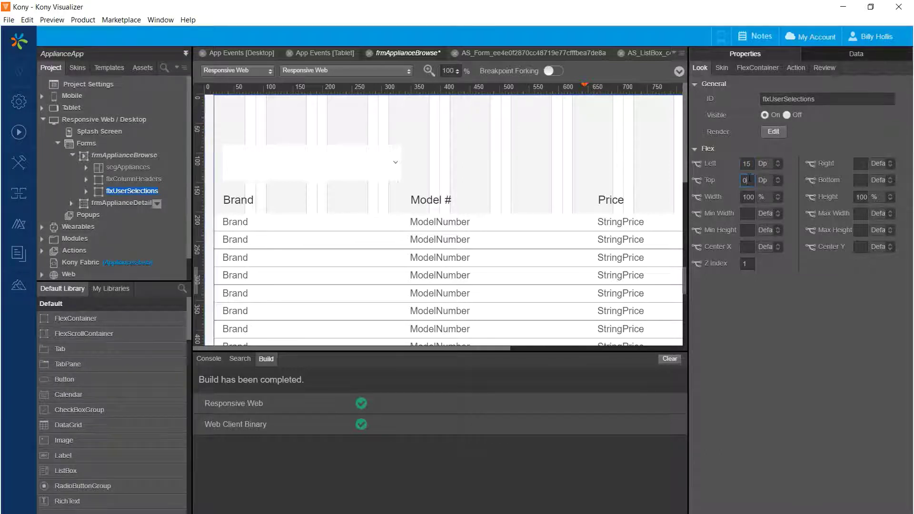
pyautogui.write('84')
pyautogui.click(857, 198)
pyautogui.doubleClick(857, 198)
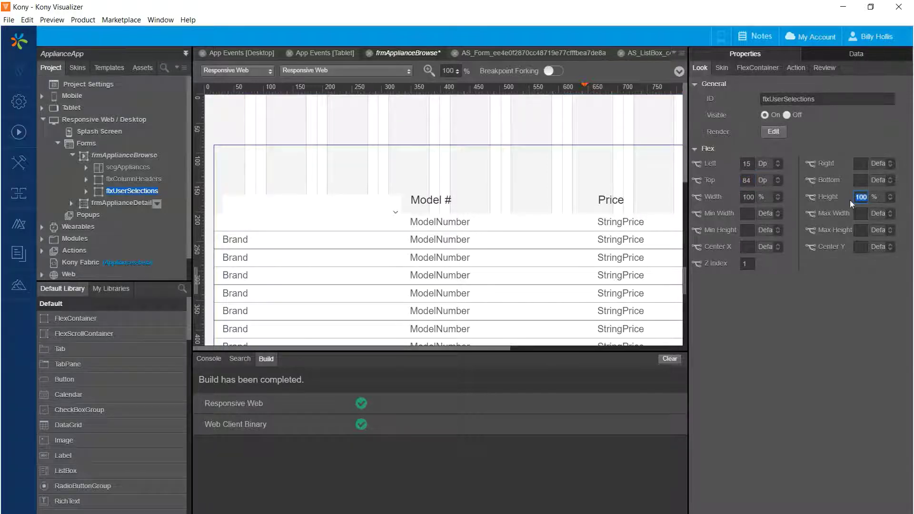
pyautogui.write('60')
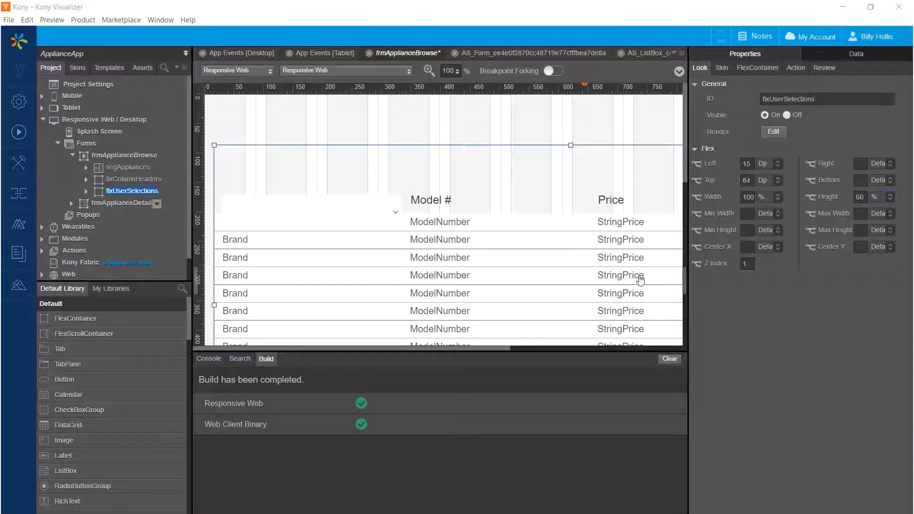
pyautogui.click(890, 197)
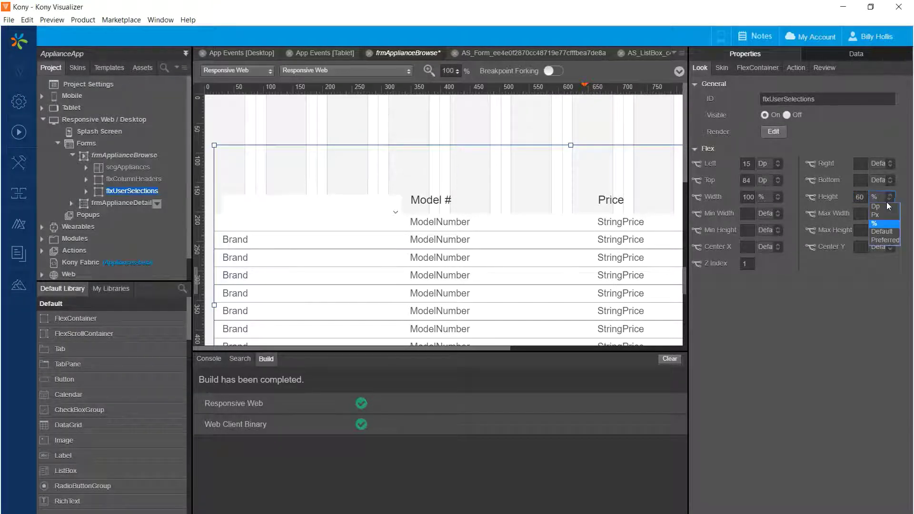
pyautogui.click(879, 216)
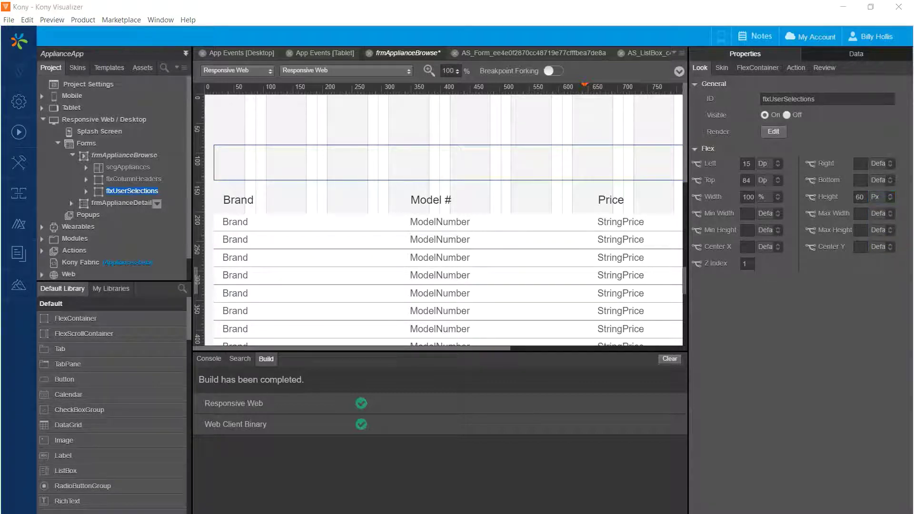
# Step: Set the lstCategories list box inside flxUserSelections to top 0 Dp and width 40%
pyautogui.click(84, 192)
pyautogui.click(86, 191)
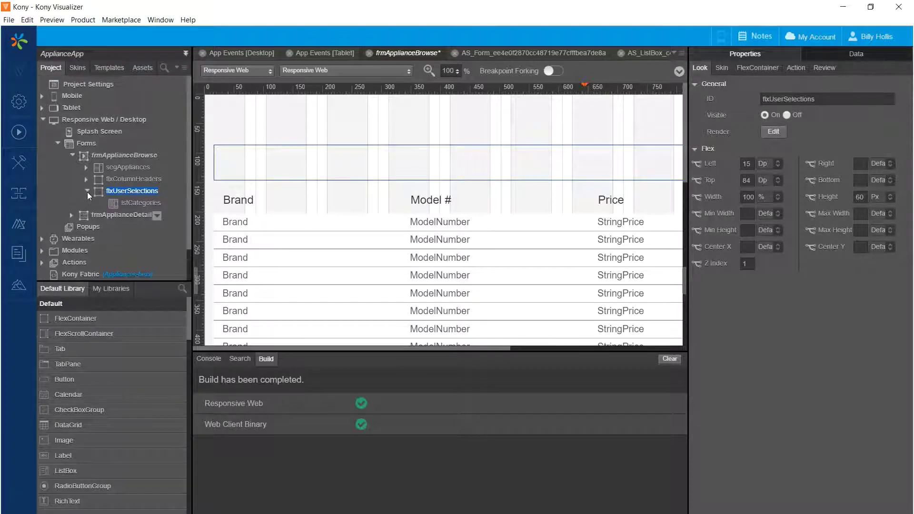
pyautogui.click(138, 204)
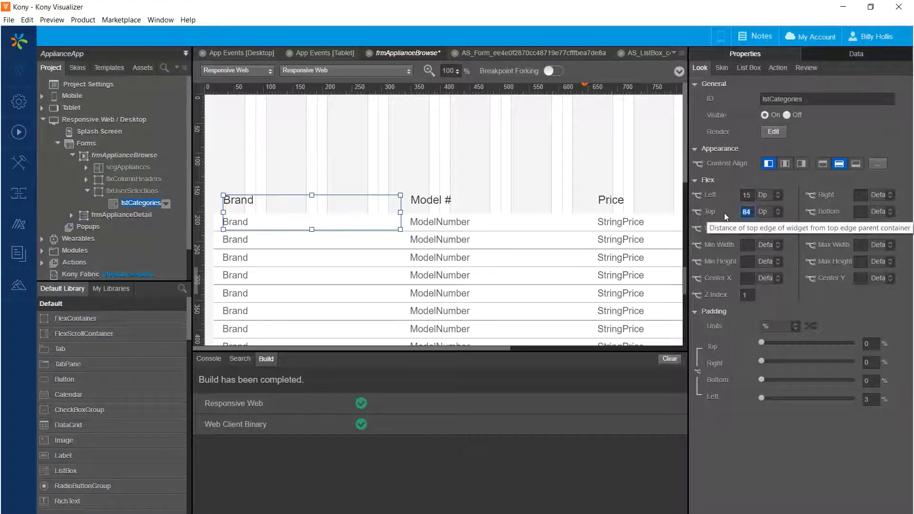
pyautogui.write('0')
pyautogui.press('Tab')
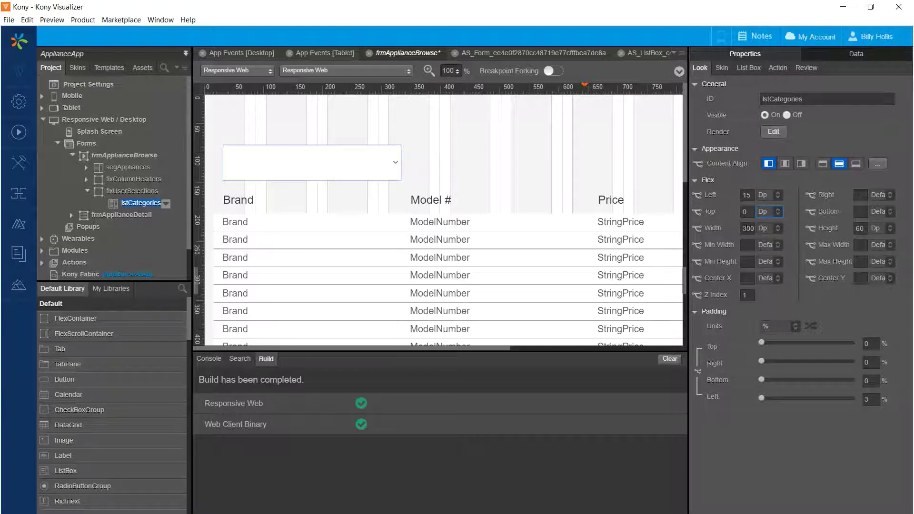
pyautogui.click(754, 229)
pyautogui.click(773, 228)
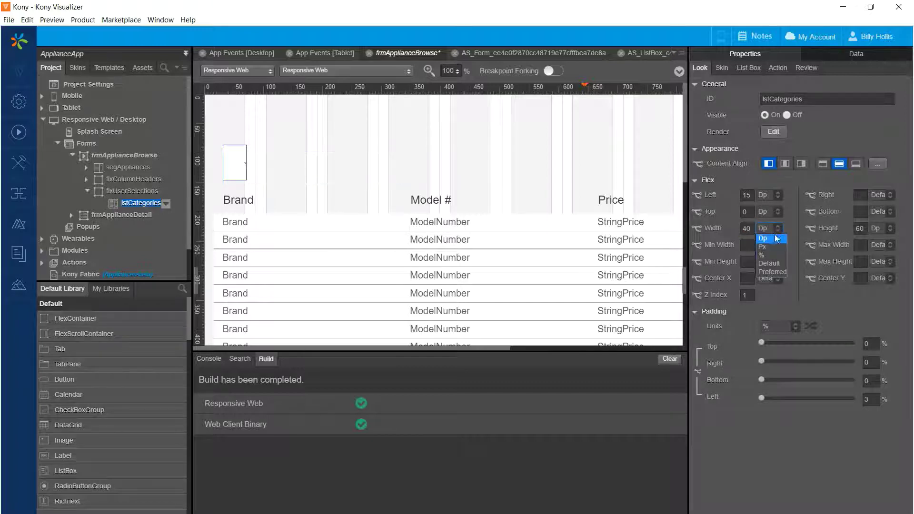
pyautogui.click(767, 255)
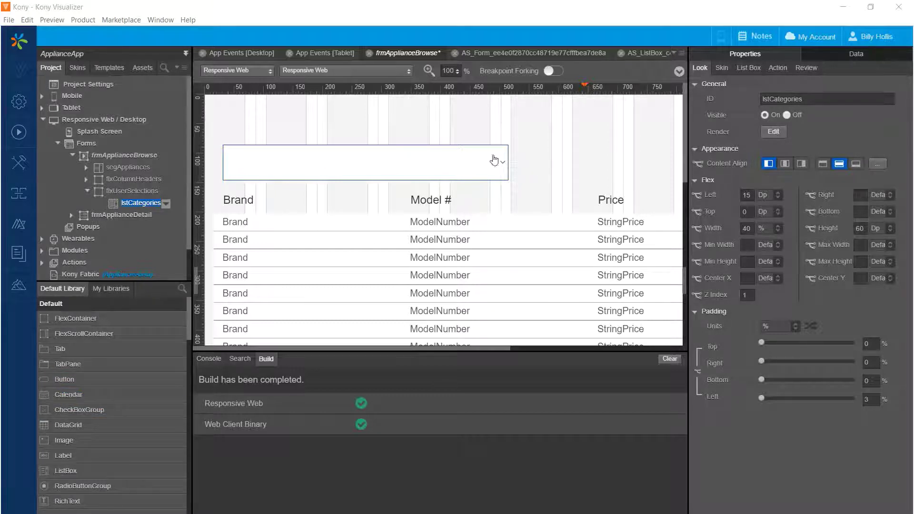
# Step: Change the layout type of the flxUserSelections container to Flow Horizontal
pyautogui.click(306, 162)
pyautogui.click(123, 191)
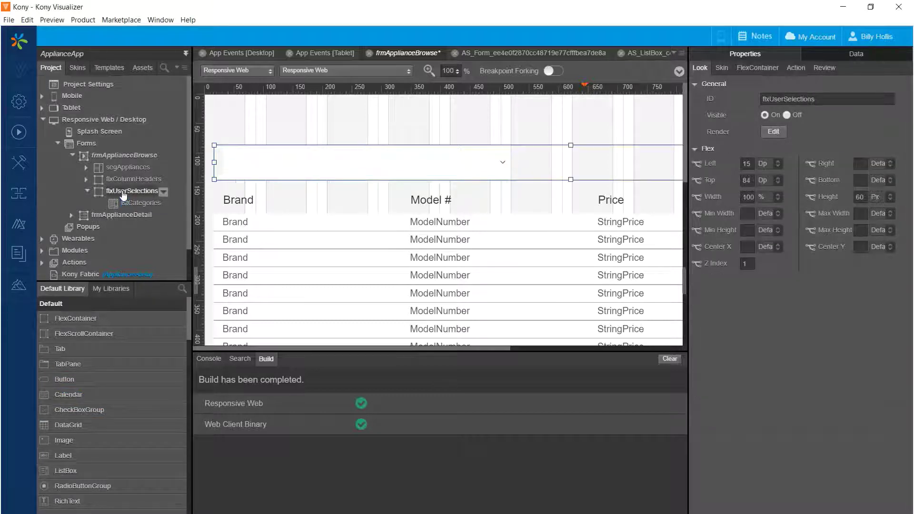
pyautogui.click(759, 68)
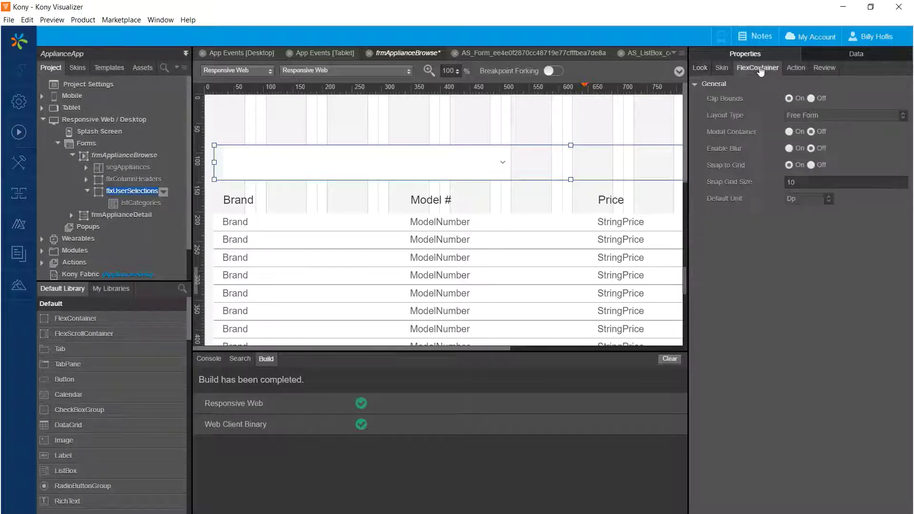
pyautogui.click(832, 114)
pyautogui.click(821, 132)
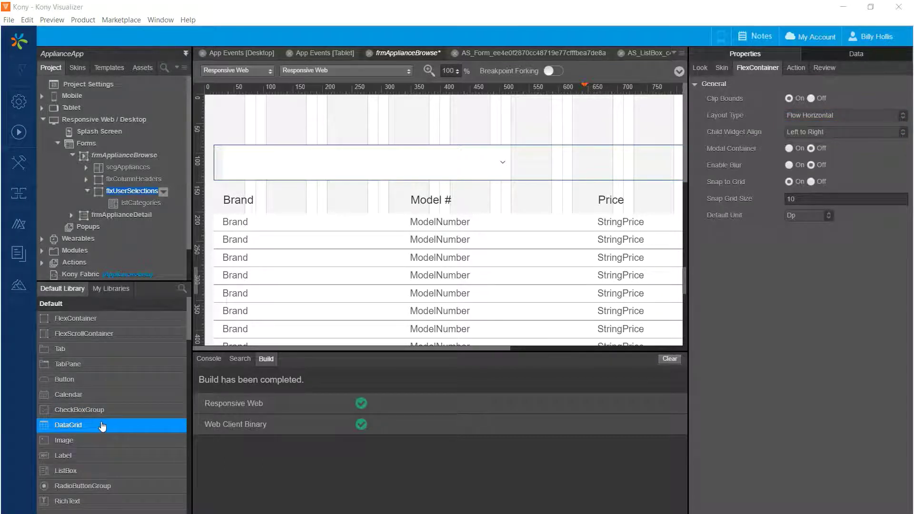
# Step: Add a TextBox widget to flxUserSelections beside the category list box and rename it txtSearch
pyautogui.scroll(-3, 91, 426)
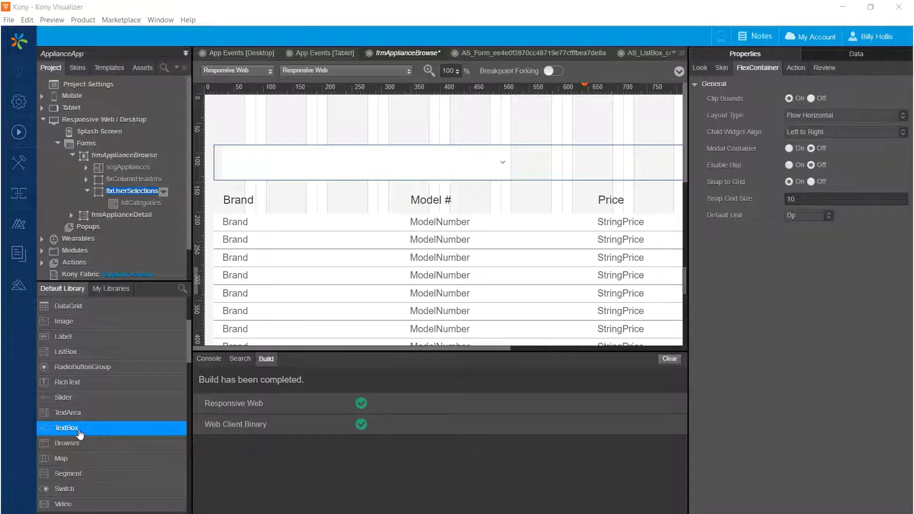
pyautogui.moveTo(84, 431); pyautogui.dragTo(531, 153)
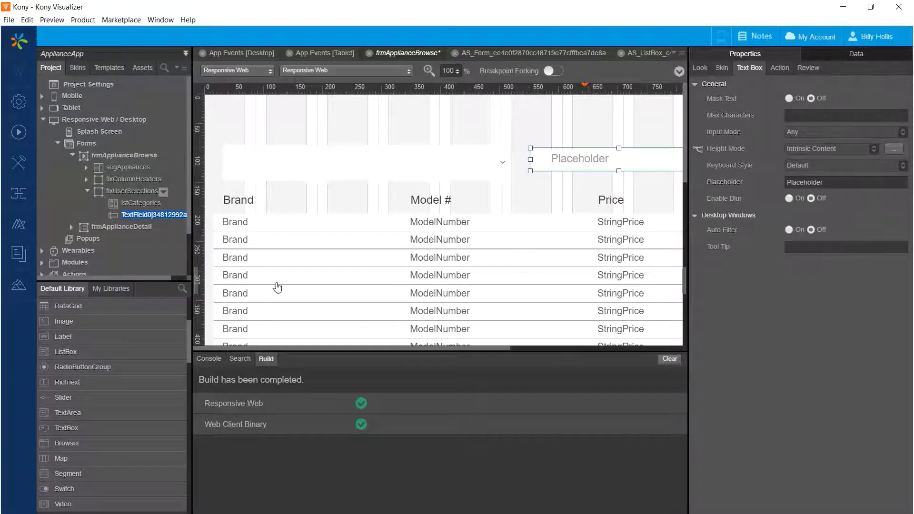
pyautogui.rightClick(142, 214)
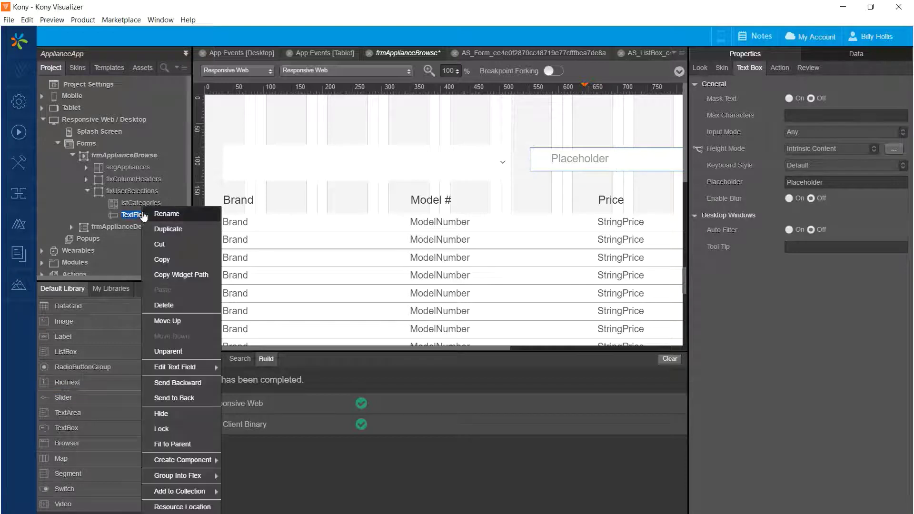
pyautogui.click(171, 217)
pyautogui.write('txtSearch')
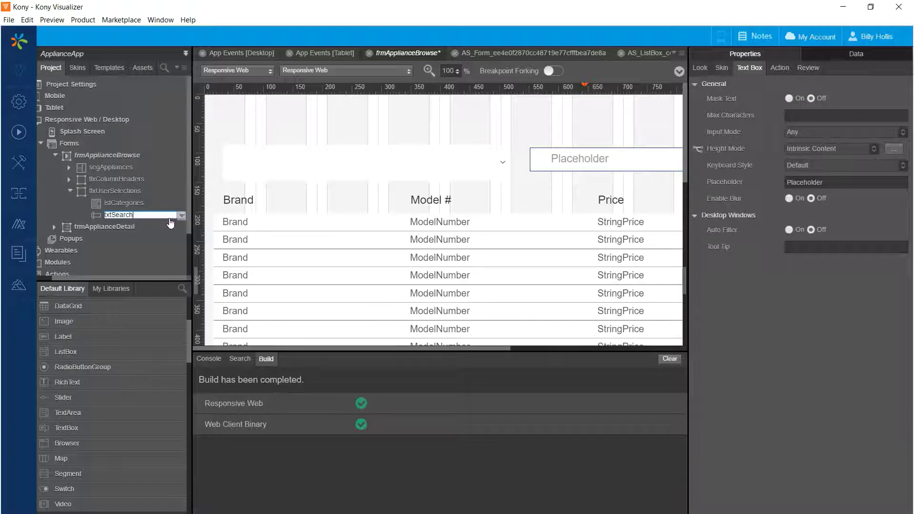
pyautogui.press('Return')
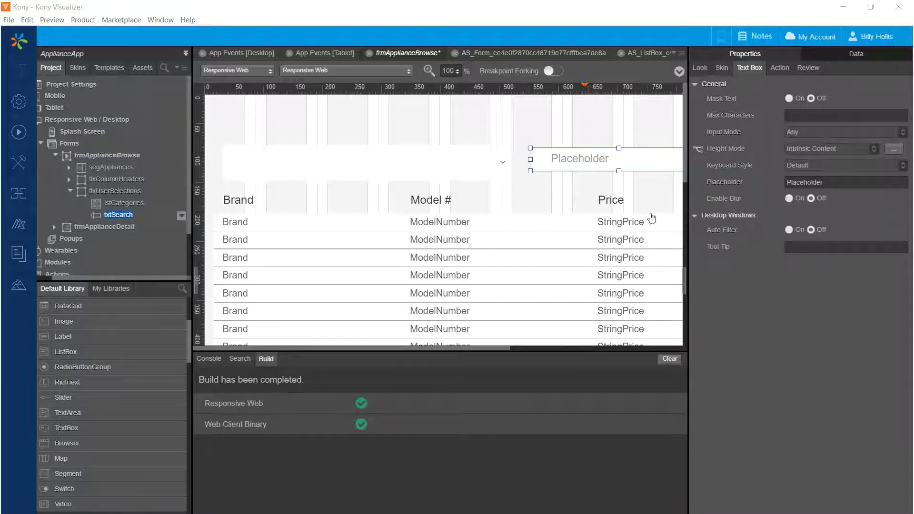
# Step: Set the left offset of txtSearch to 30 Dp and its width to 30%
pyautogui.click(700, 68)
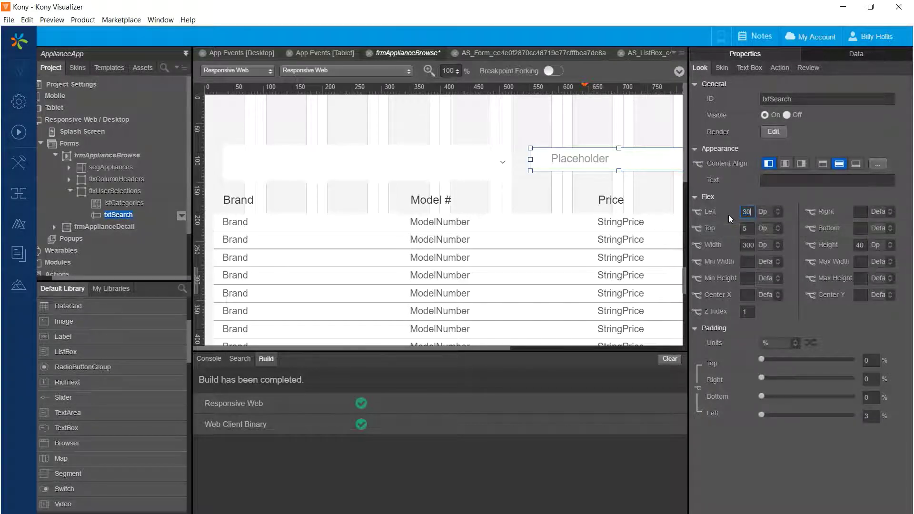
pyautogui.write('30')
pyautogui.press('Tab')
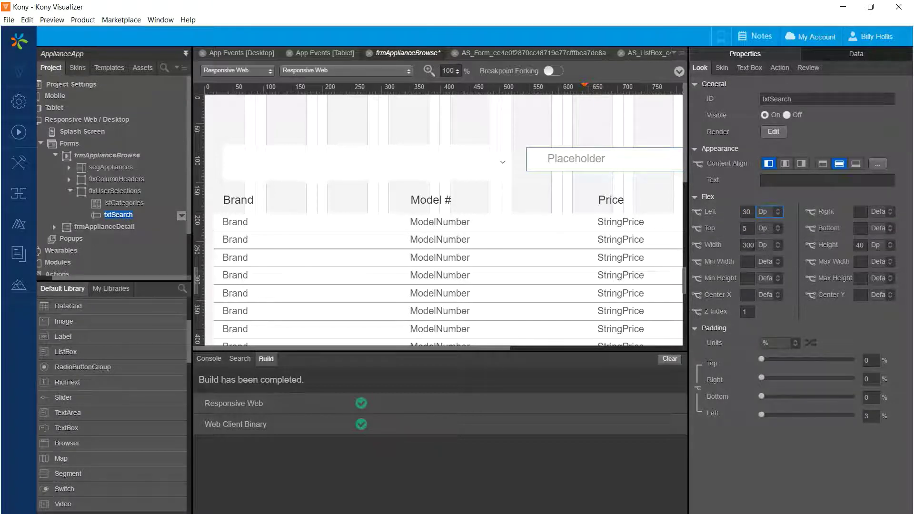
pyautogui.doubleClick(746, 245)
pyautogui.write('30')
pyautogui.click(778, 246)
pyautogui.click(762, 272)
# Step: Reduce the width of the lstCategories list box to 30%
pyautogui.click(260, 163)
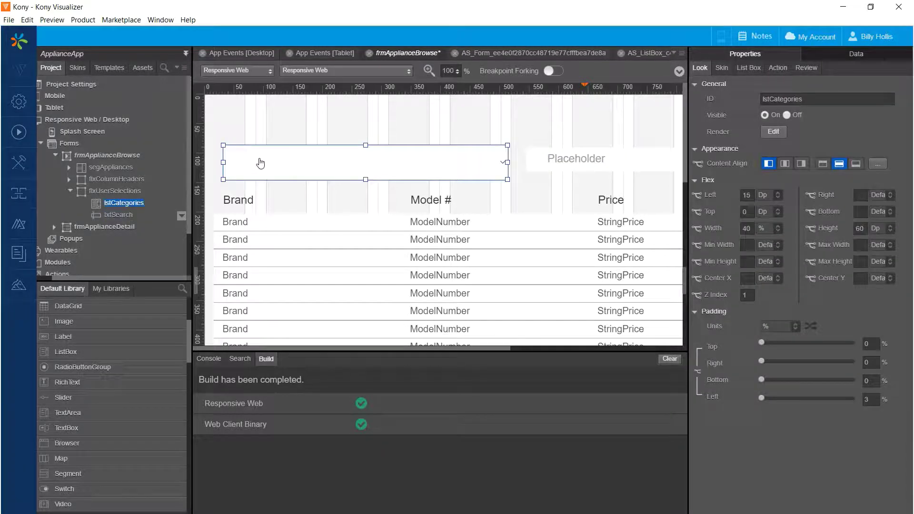
pyautogui.click(742, 229)
pyautogui.press('Delete')
pyautogui.write('3')
pyautogui.press('Return')
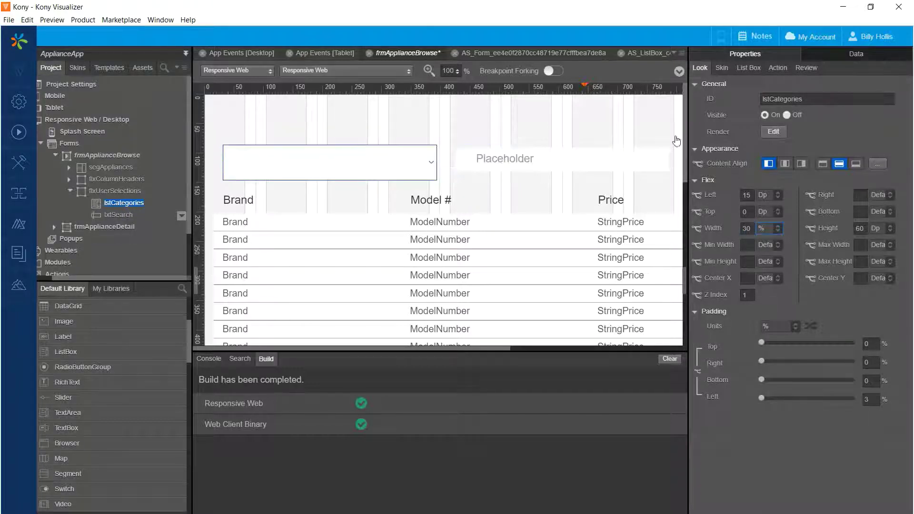
# Step: Center txtSearch vertically in its container with top 0 Dp and Center Y 50%
pyautogui.click(576, 165)
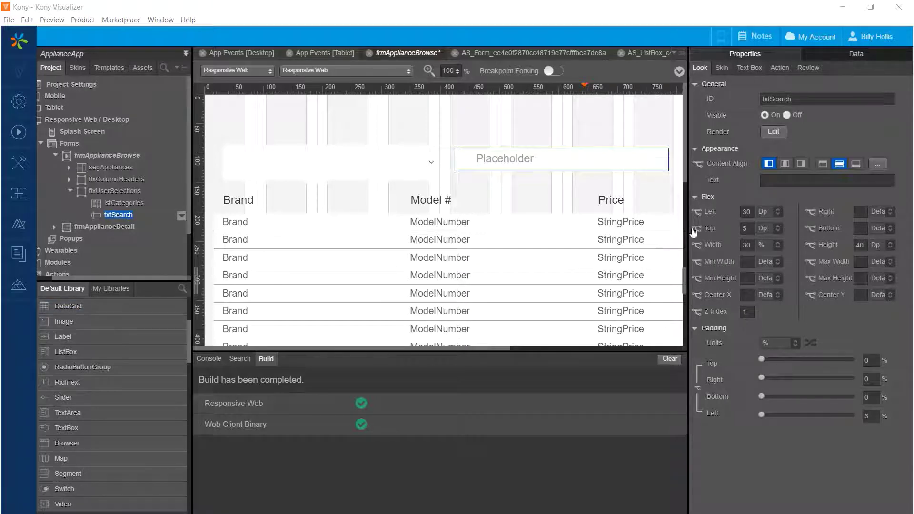
pyautogui.click(745, 228)
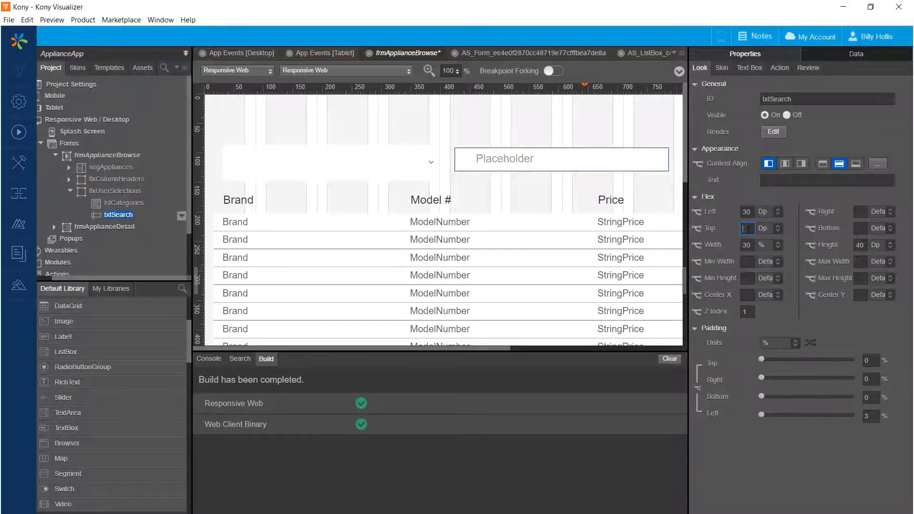
pyautogui.write('0')
pyautogui.click(860, 295)
pyautogui.write('50')
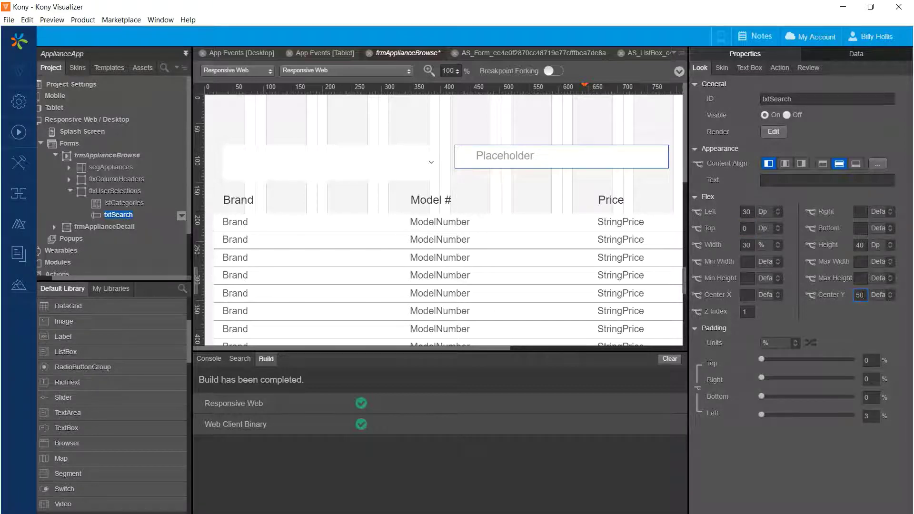
pyautogui.write('%')
pyautogui.press('Tab')
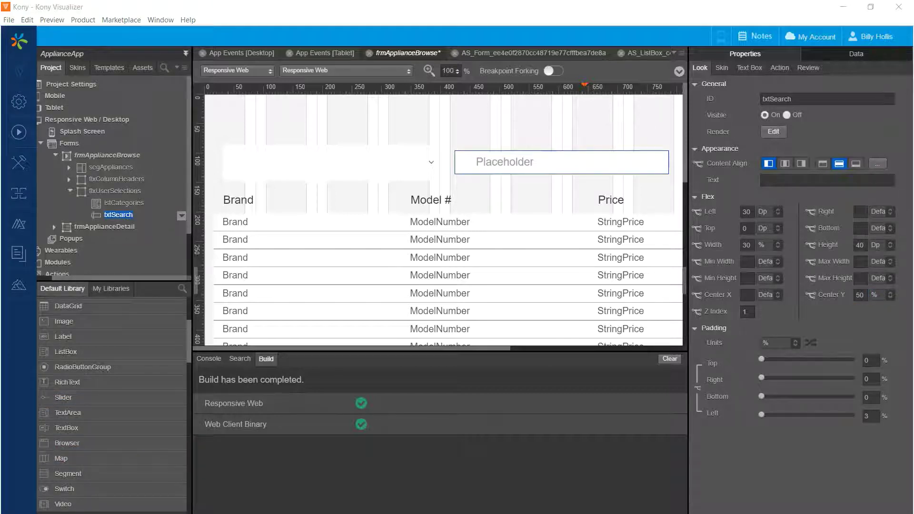
# Step: Set the height of the txtSearch text box to 50 Dp
pyautogui.click(860, 245)
pyautogui.press('BackSpace')
pyautogui.press('BackSpace')
pyautogui.write('50')
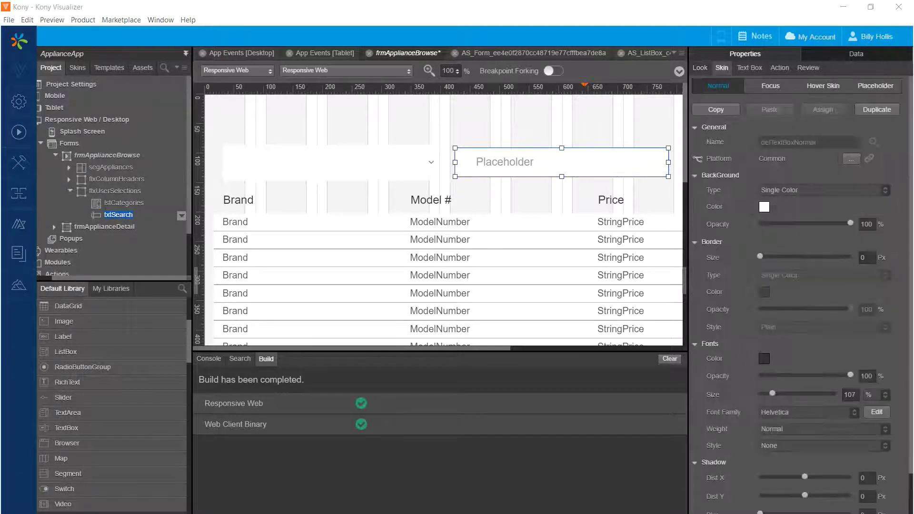
# Step: Set the placeholder of the txtSearch text box to "Search" and save the form
pyautogui.click(750, 68)
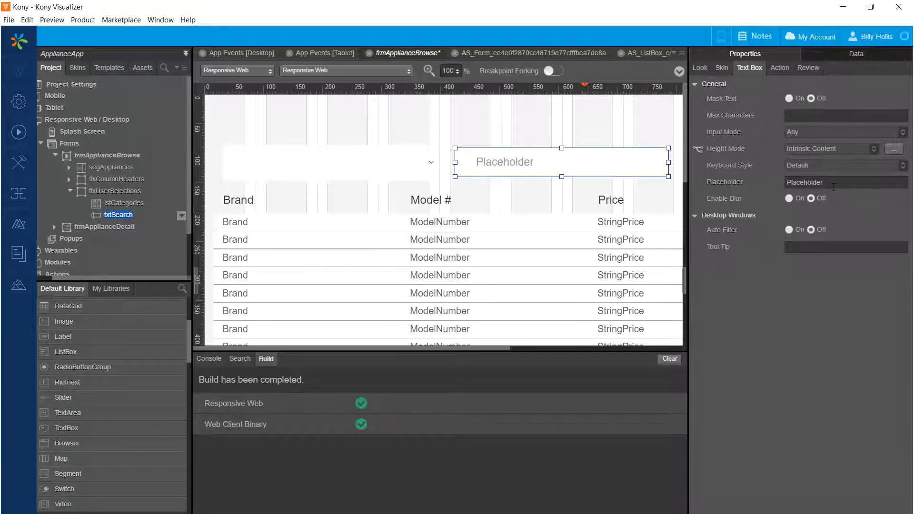
pyautogui.doubleClick(794, 181)
pyautogui.write('Search')
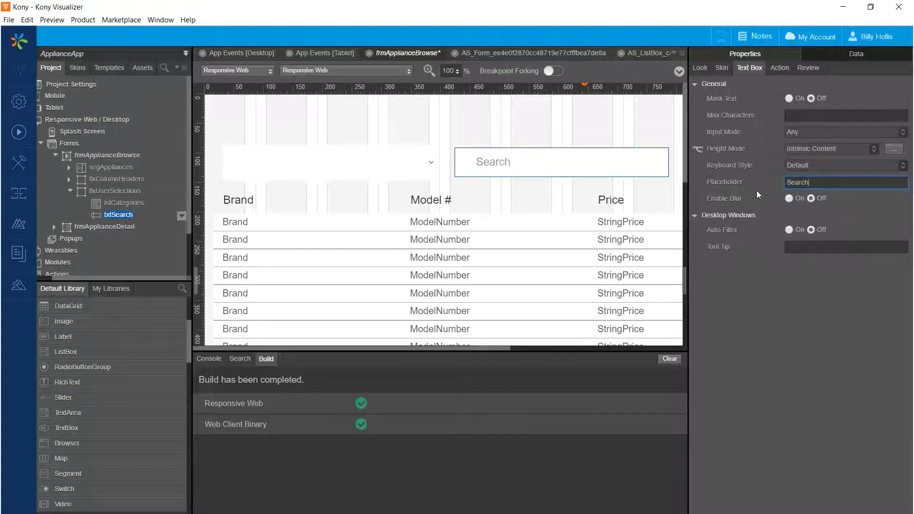
pyautogui.press('Return')
pyautogui.hotkey('ctrl', 's')
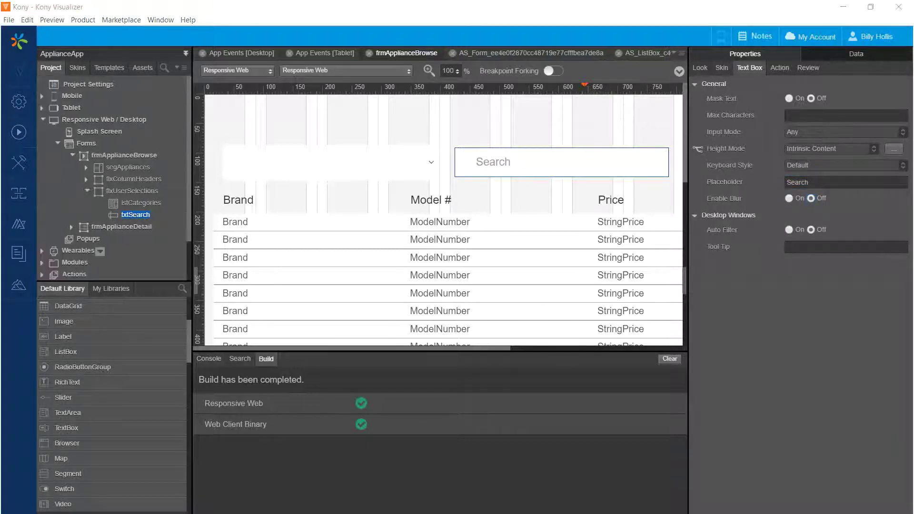
# Step: Set the lstCategories list box to a height of 50 Dp and a Center Y of 50%, and save the form
pyautogui.click(284, 166)
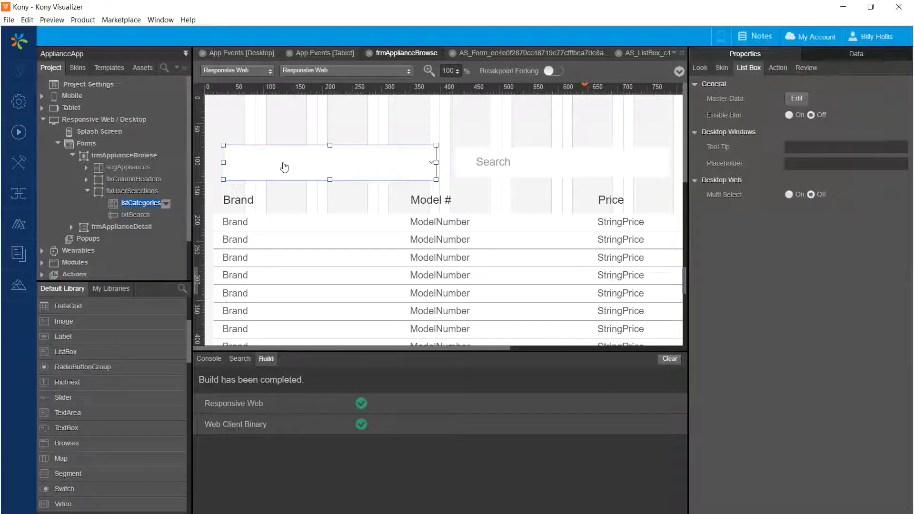
pyautogui.click(700, 68)
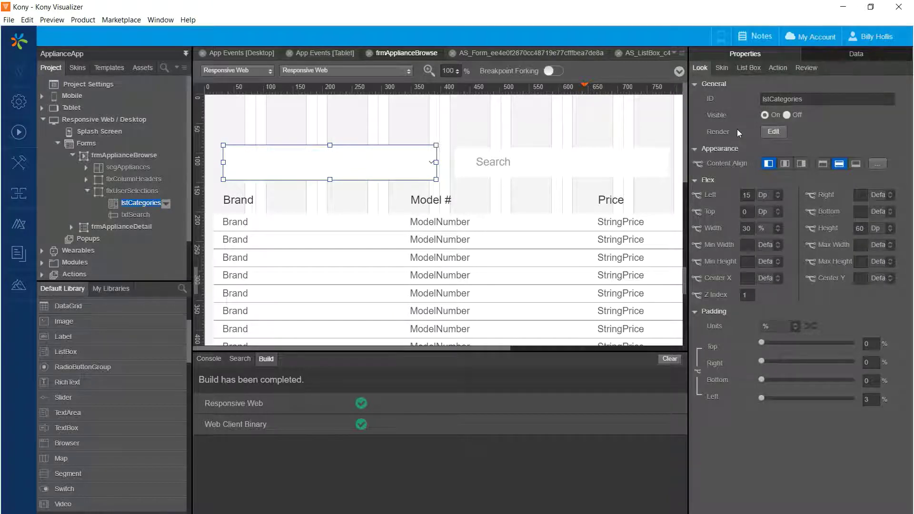
pyautogui.click(861, 228)
pyautogui.press('BackSpace')
pyautogui.write('5')
pyautogui.click(854, 274)
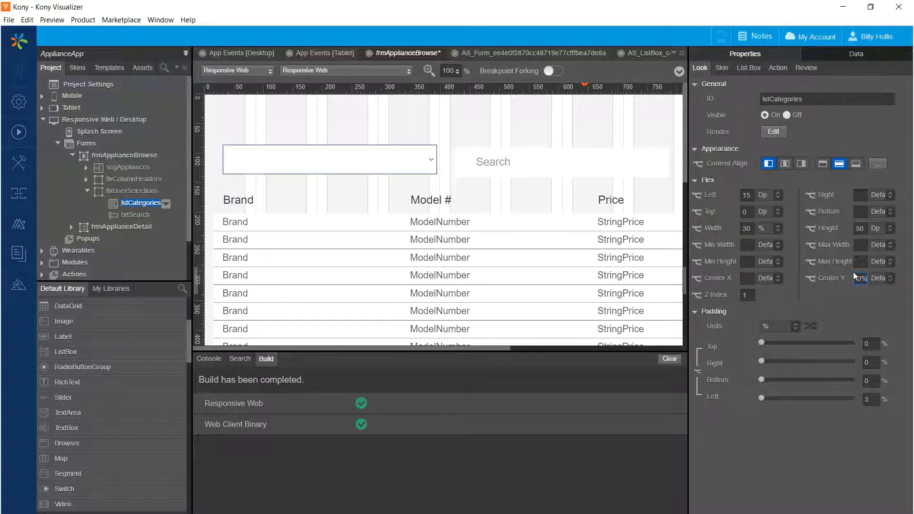
pyautogui.write('50%')
pyautogui.press('Tab')
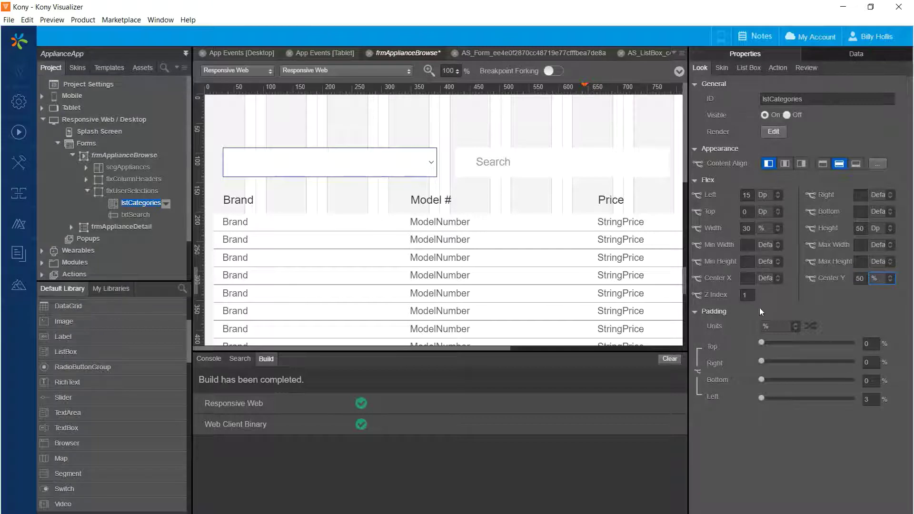
pyautogui.hotkey('ctrl', 's')
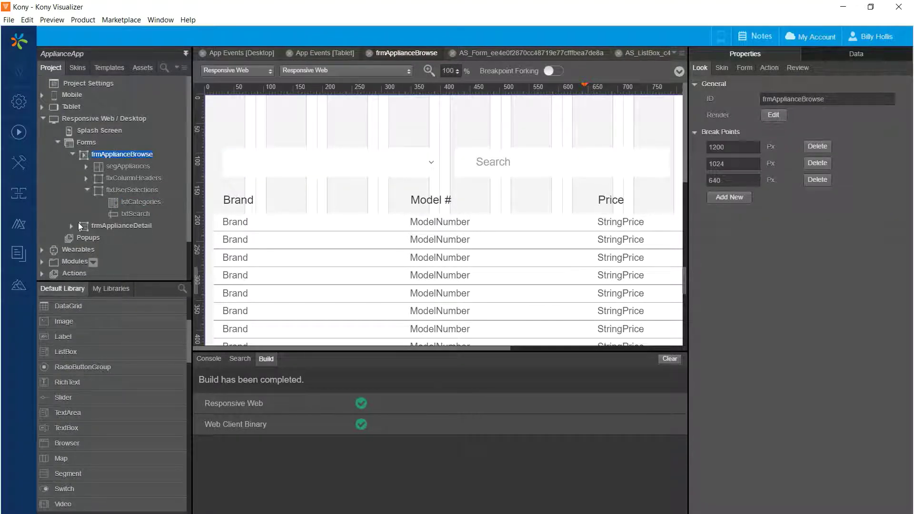
# Step: Create a new JavaScript module in the project and rename it ApplianceSearchModule.js
pyautogui.rightClick(78, 262)
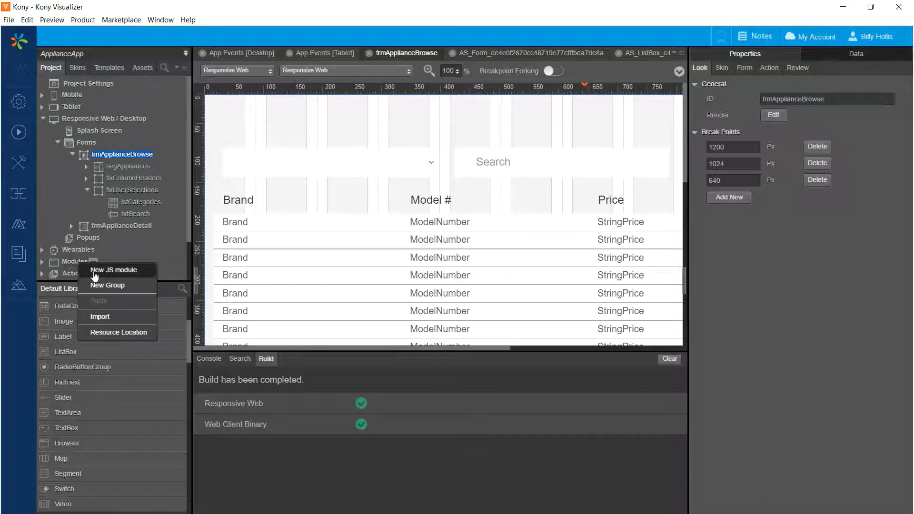
pyautogui.click(98, 270)
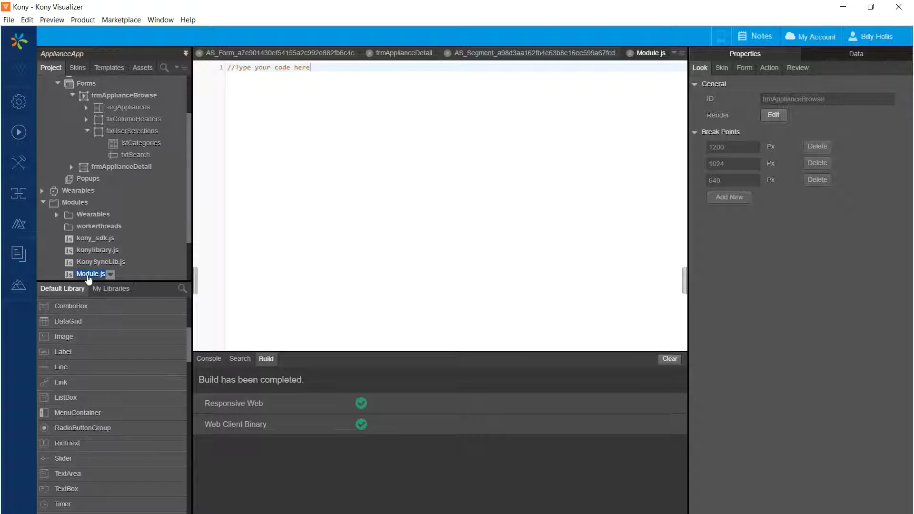
pyautogui.rightClick(88, 279)
pyautogui.click(114, 297)
pyautogui.hotkey('ctrl', 'v')
pyautogui.press('Return')
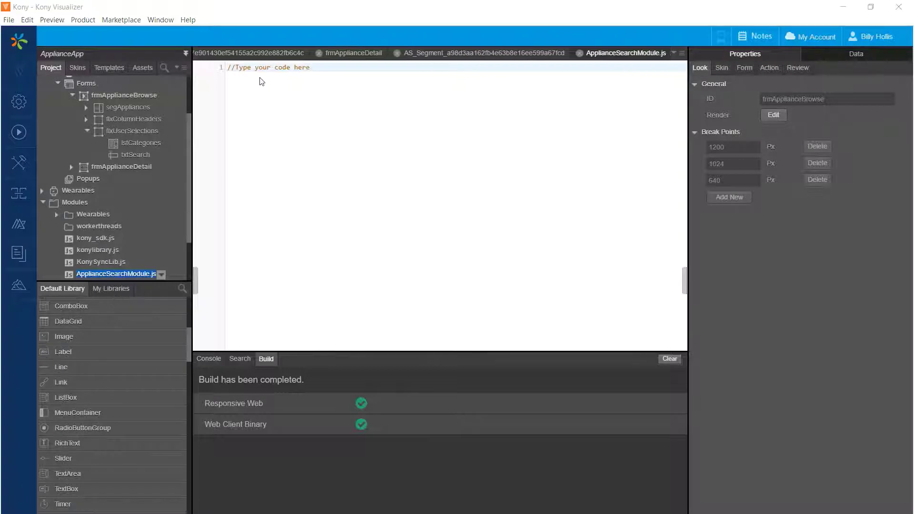
# Step: Add a dataFetched array and a searchInDesc(changedtext) function that filters segAppliances by lblDescription to ApplianceSearchModule.js, and save the module
pyautogui.click(315, 67)
pyautogui.press('Return')
pyautogui.press('Return')
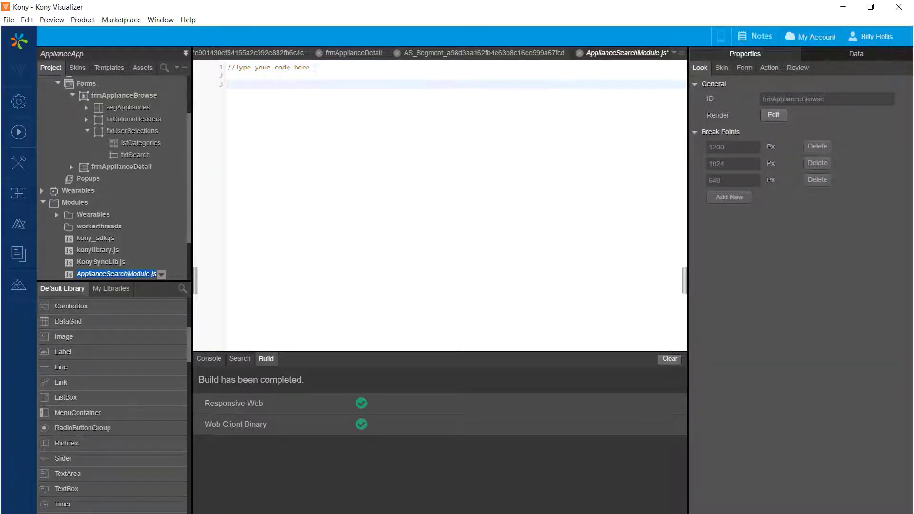
pyautogui.write('var dataFetched = []; // Stores the data fetched from the back end for local search  function searchInDesc(changedtext){    if(changedtext===null || changedtext===""){      frmApplianceBrowse.segAppliances.setData(dataFetched);      return;    }    var dataSearched = [];    dataSearched = dataFetched.filter(function(obj){          return (obj.lblDescription.text.toUpperCase()).includes(changedtext.toUpperCase());    });    frmApplianceBrowse.segAppliances.setData(dataSearched);  }')
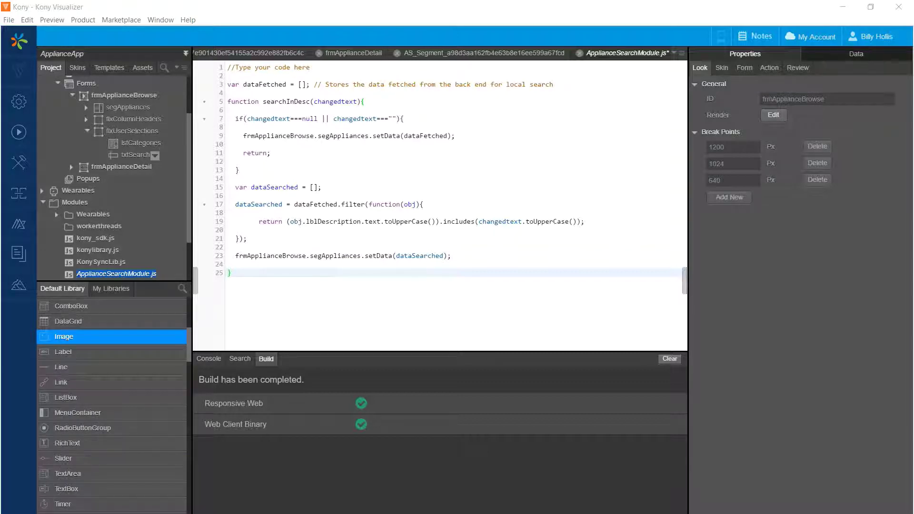
pyautogui.doubleClick(265, 84)
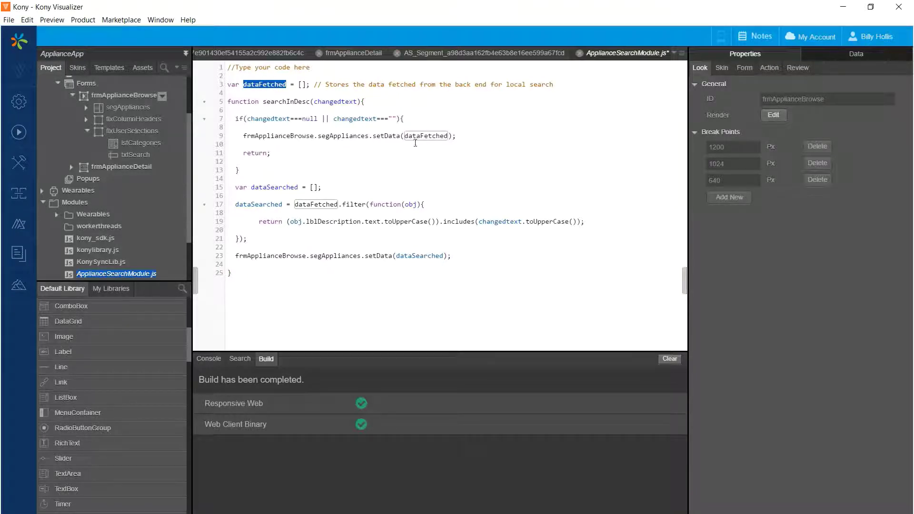
pyautogui.doubleClick(434, 135)
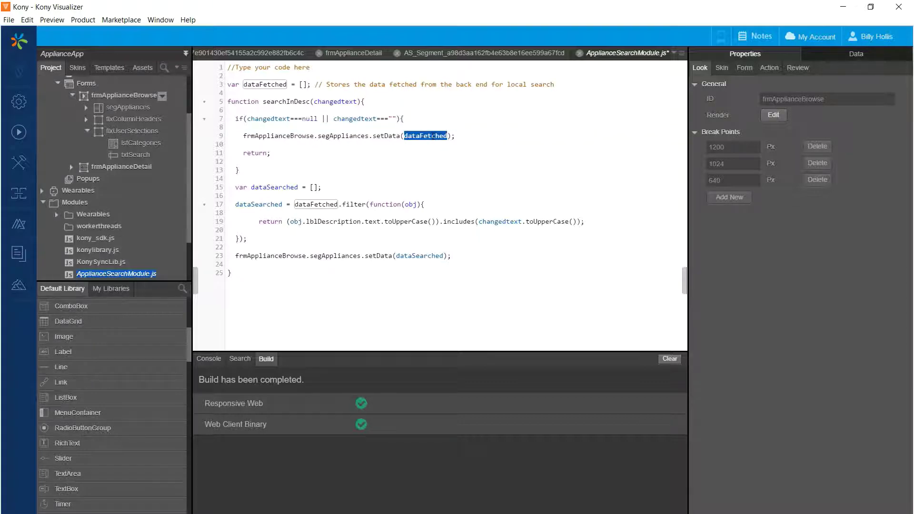
pyautogui.hotkey('ctrl', 's')
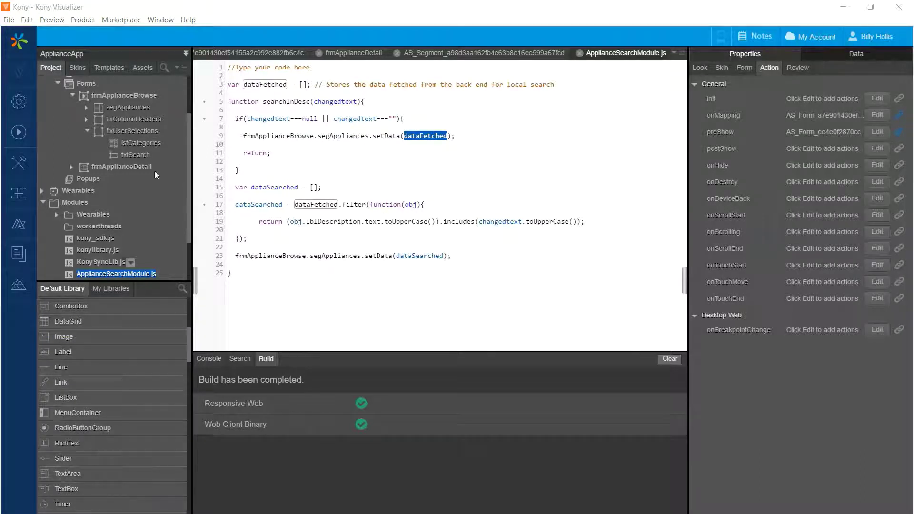
# Step: Add the code snippet "dataFetched = frmApplianceBrowse.segAppliances.data;" to the service callback in frmApplianceBrowse's onMapping action, following Add Mapping
pyautogui.doubleClick(138, 96)
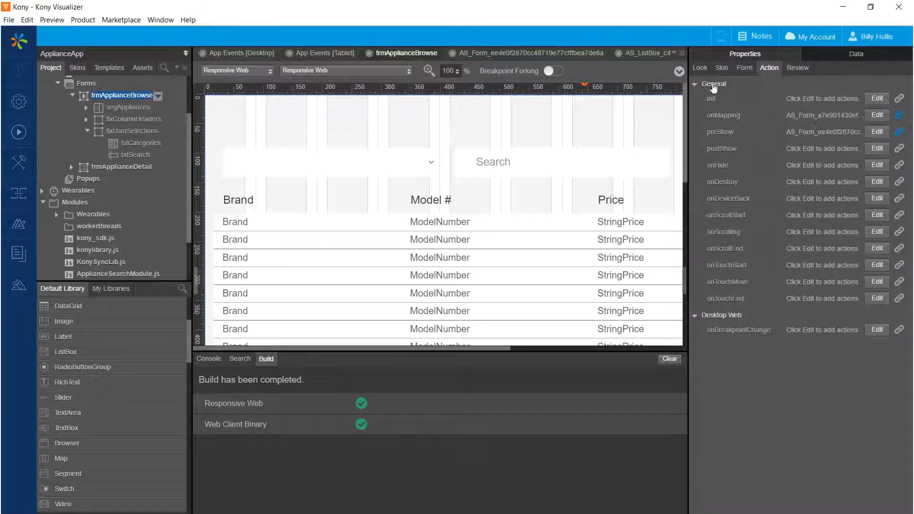
pyautogui.click(876, 115)
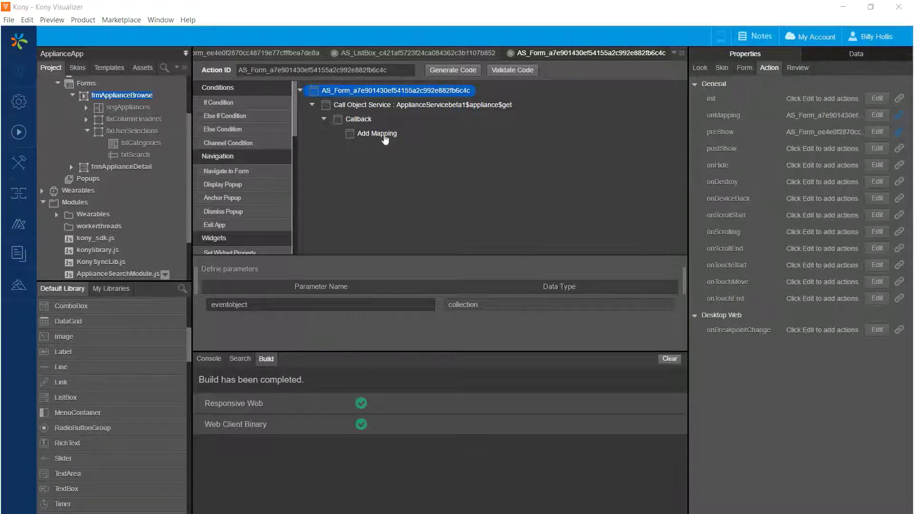
pyautogui.click(358, 121)
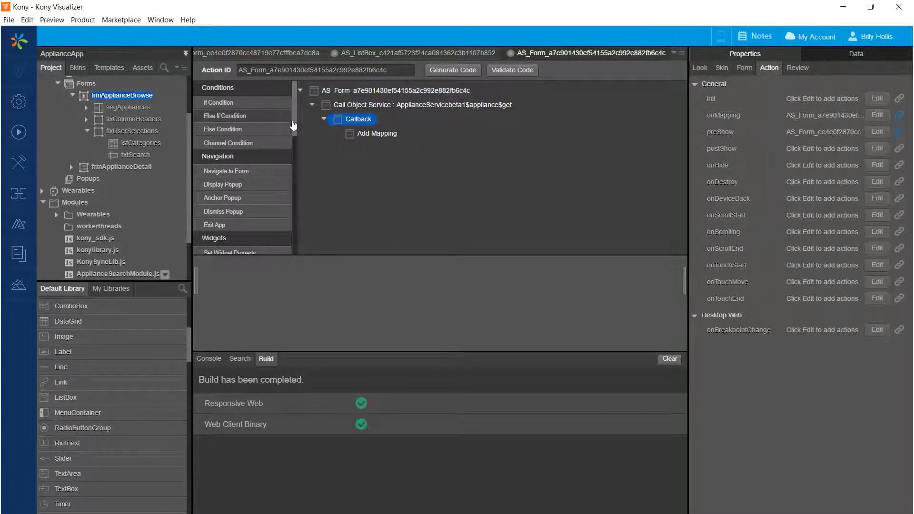
pyautogui.moveTo(295, 119); pyautogui.dragTo(301, 194)
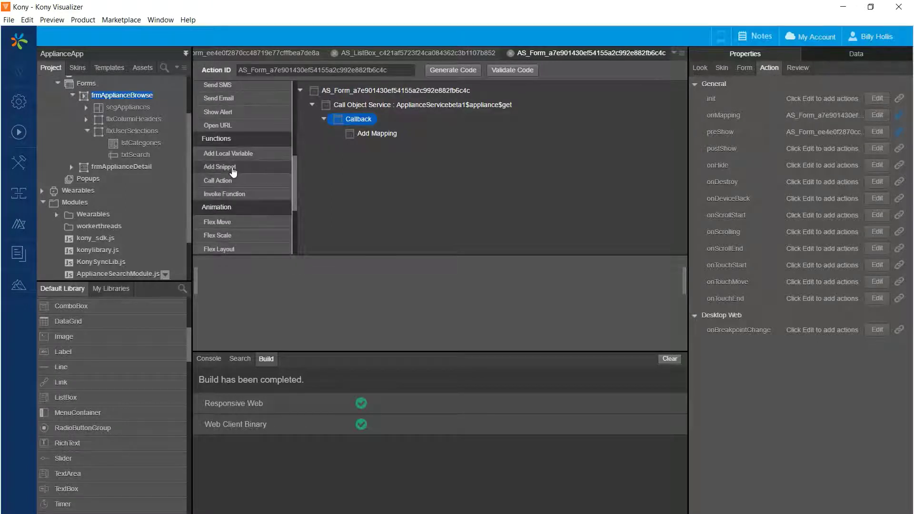
pyautogui.click(232, 168)
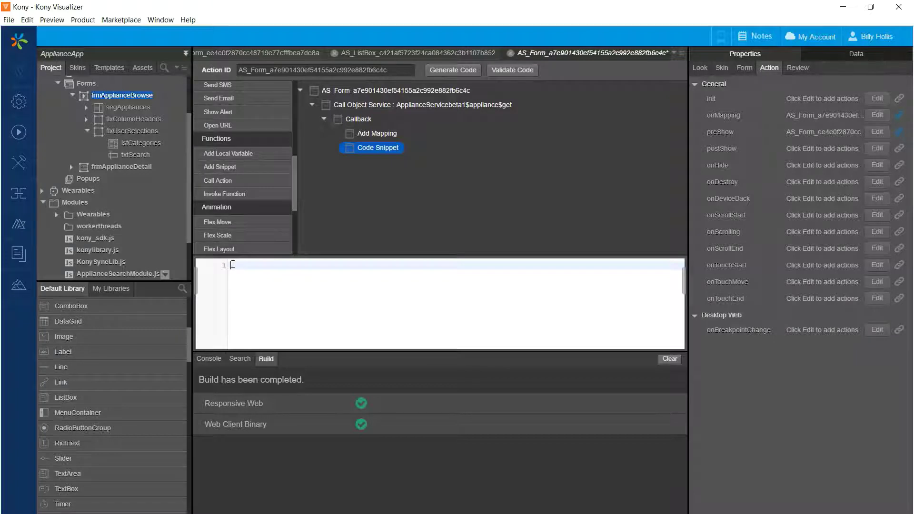
pyautogui.write('dataFetched = frmApplianceBrowse.segAppliances.data;')
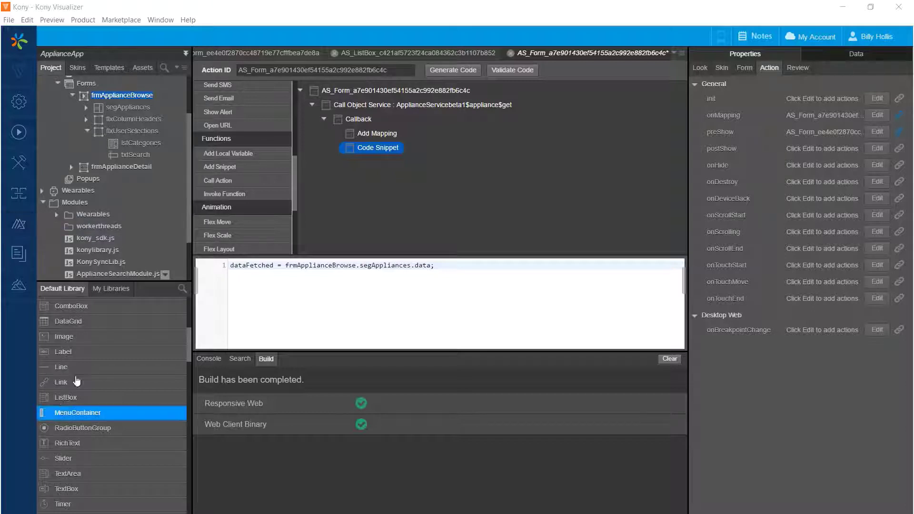
# Step: Add the code snippet "searchInDesc(frmApplianceBrowse.txtSearch.text);" to the onTextChange action of txtSearch
pyautogui.click(135, 155)
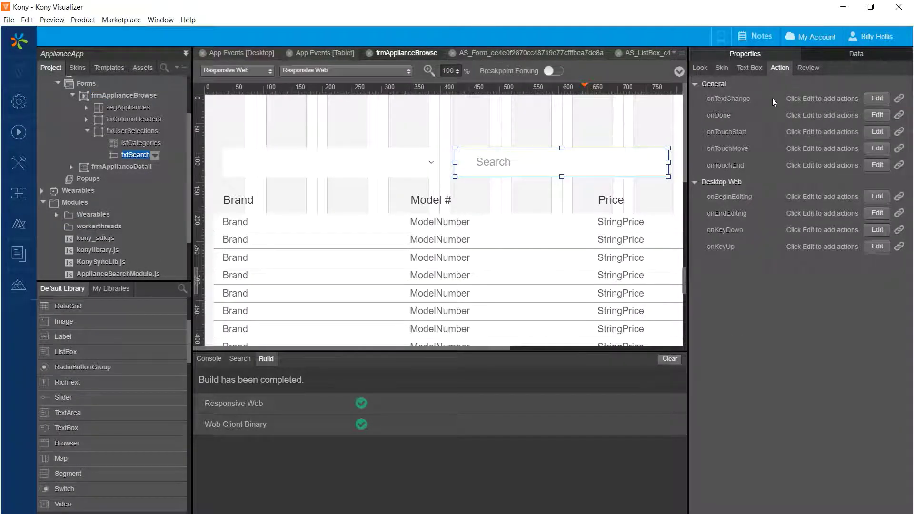
pyautogui.click(876, 100)
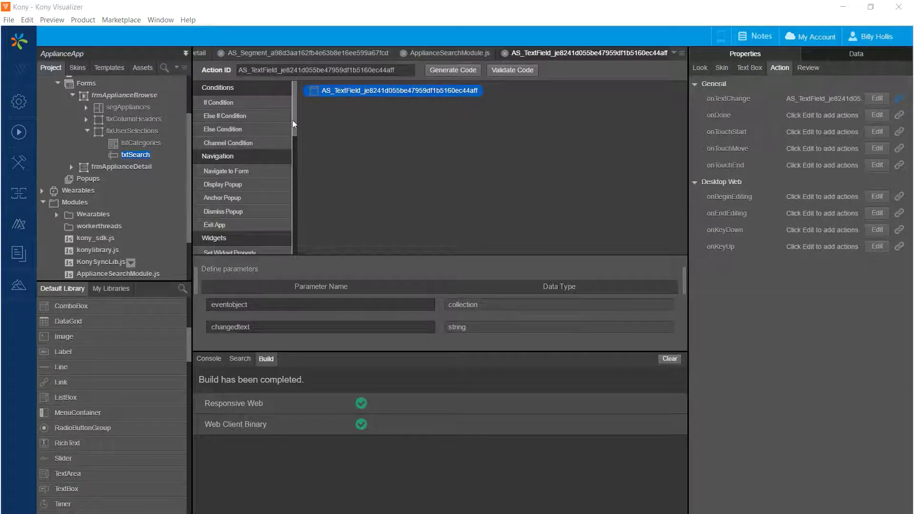
pyautogui.moveTo(293, 120); pyautogui.dragTo(295, 186)
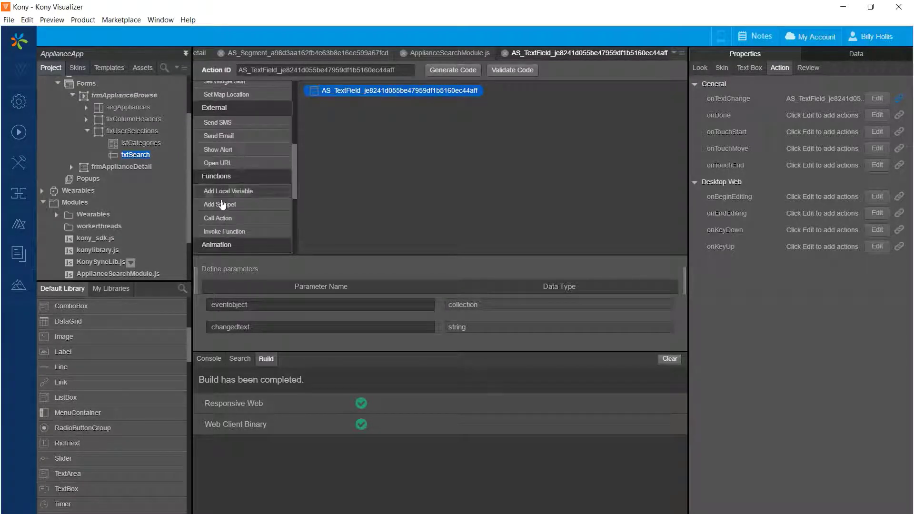
pyautogui.click(208, 208)
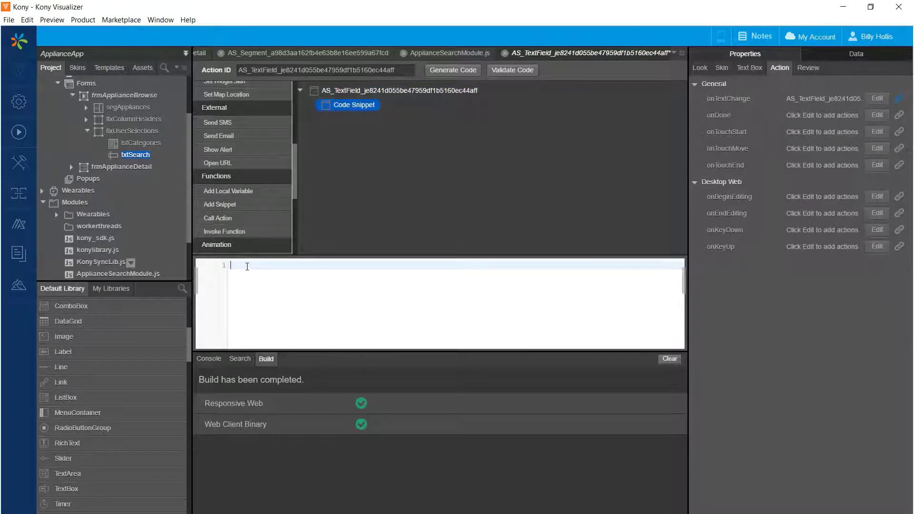
pyautogui.write('searchInDesc(frmApplianceBrowse.txtSearch.text);')
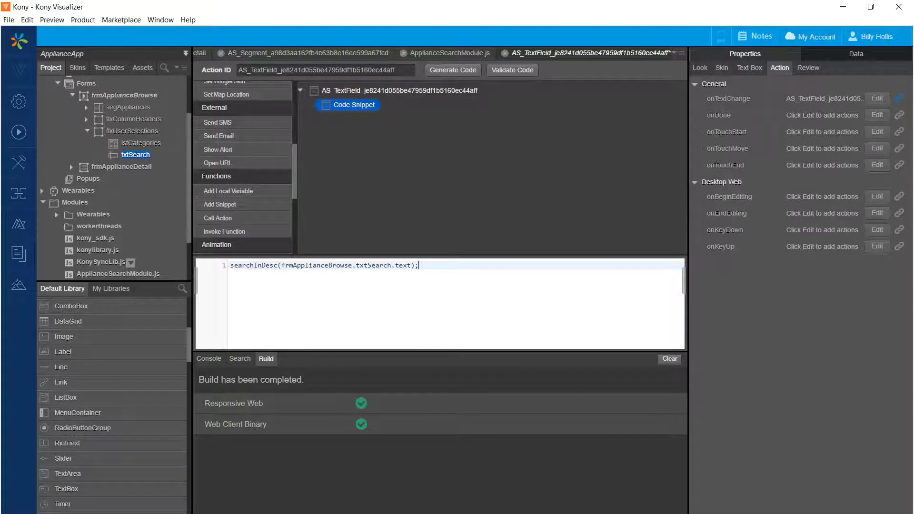
# Step: Build ApplianceApp in debug mode with the already selected HTML SPA platform
pyautogui.click(81, 20)
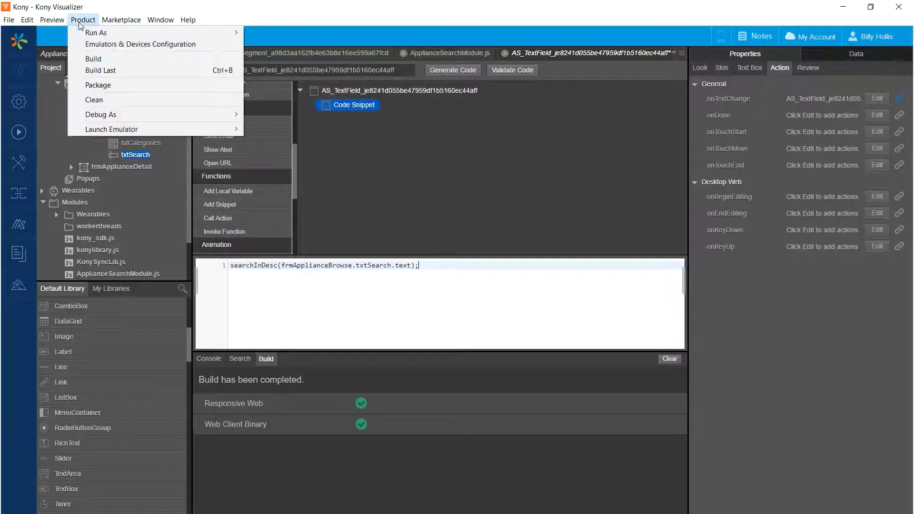
pyautogui.click(92, 58)
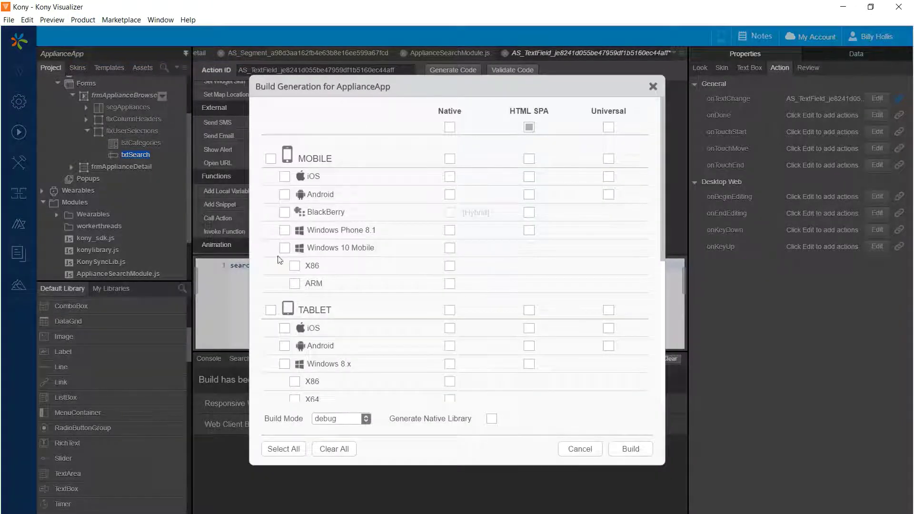
pyautogui.click(623, 450)
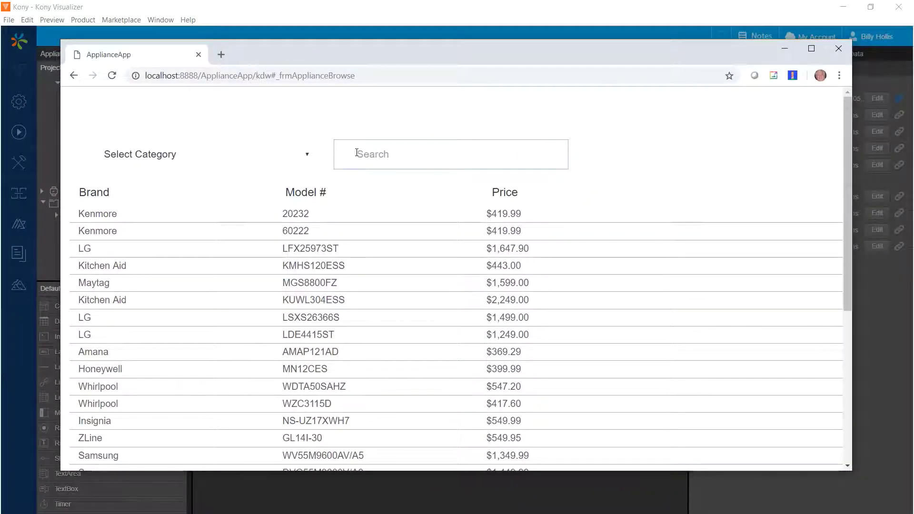
# Step: Test the search box in the running web app by searching for "stainless" and for "white"
pyautogui.write('stainless')
pyautogui.press('Return')
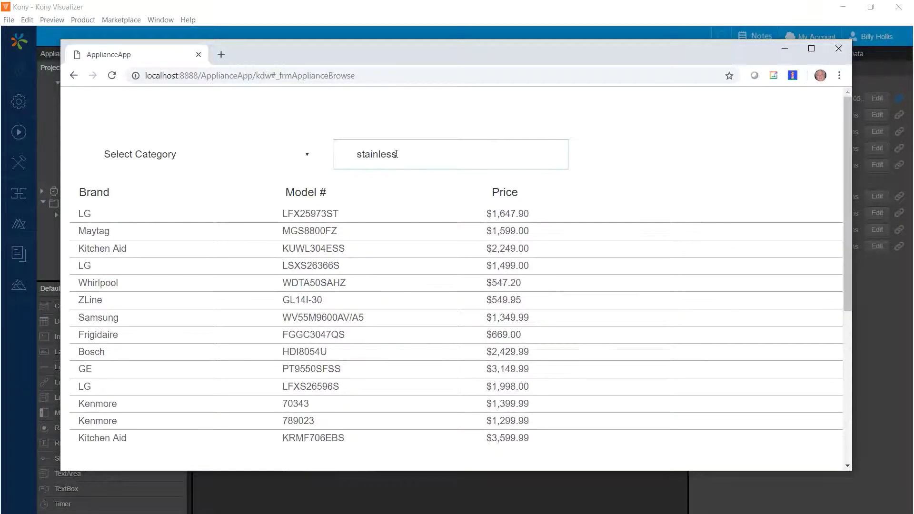
pyautogui.moveTo(399, 154); pyautogui.dragTo(316, 163)
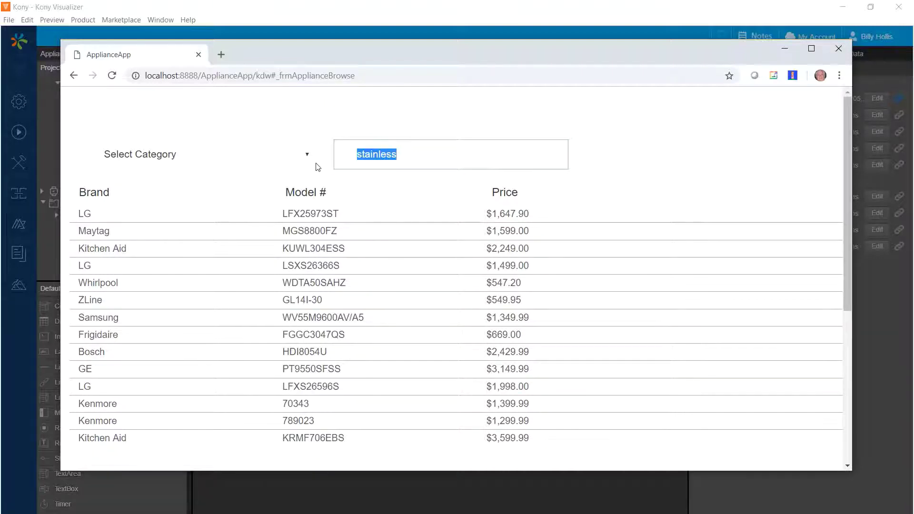
pyautogui.write('white')
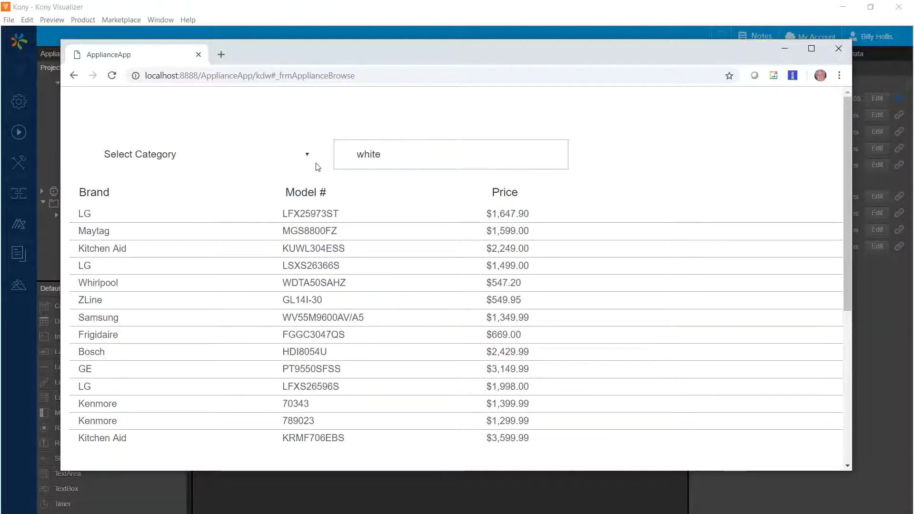
pyautogui.press('Return')
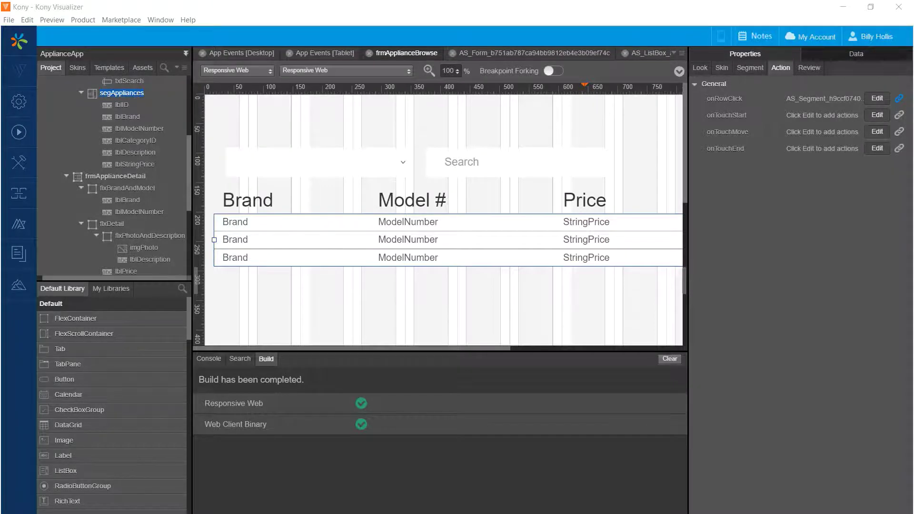
# Step: In File Explorer, open the common subfolder of the resources folder inside the inner ApplianceApp project folder
pyautogui.moveTo(913, 285); pyautogui.dragTo(360, 96)
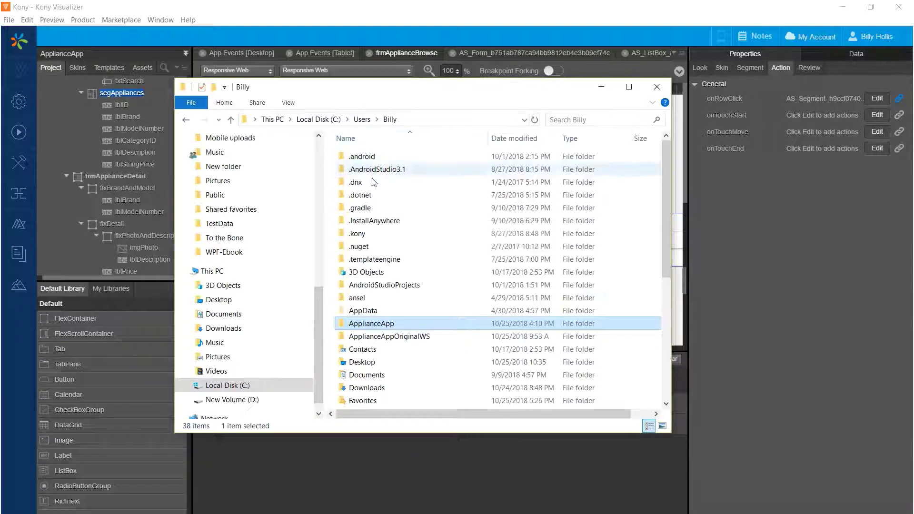
pyautogui.doubleClick(369, 323)
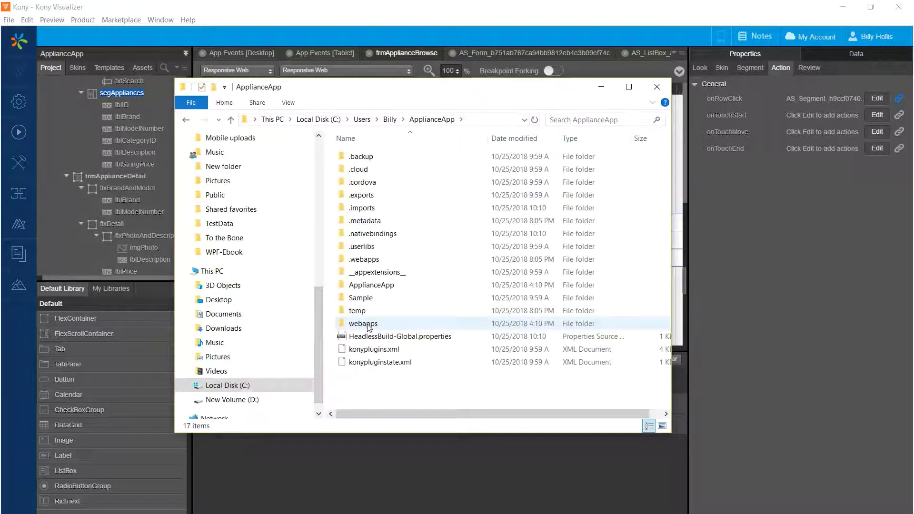
pyautogui.doubleClick(373, 286)
pyautogui.scroll(-2, 376, 314)
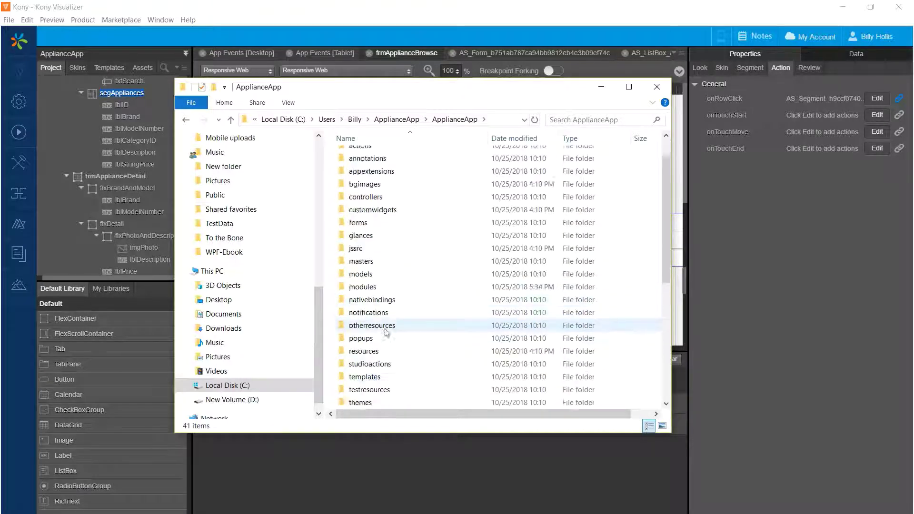
pyautogui.doubleClick(371, 318)
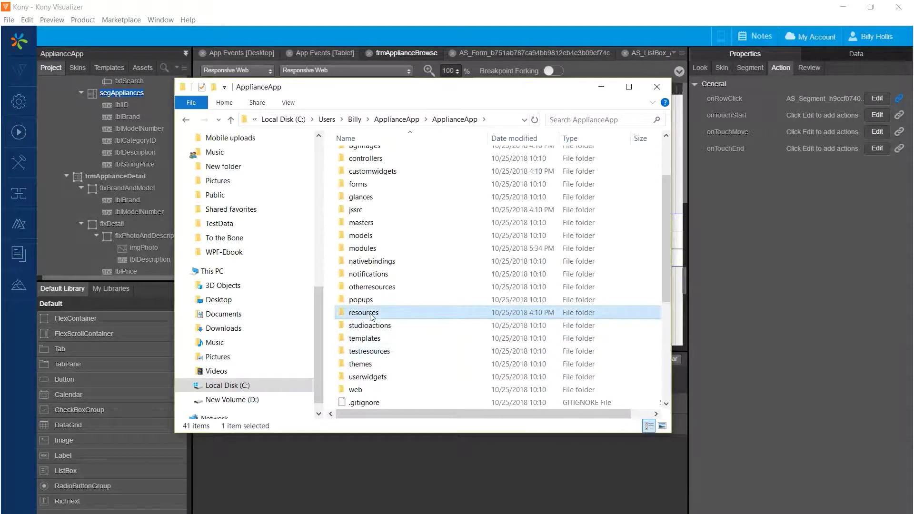
pyautogui.doubleClick(373, 170)
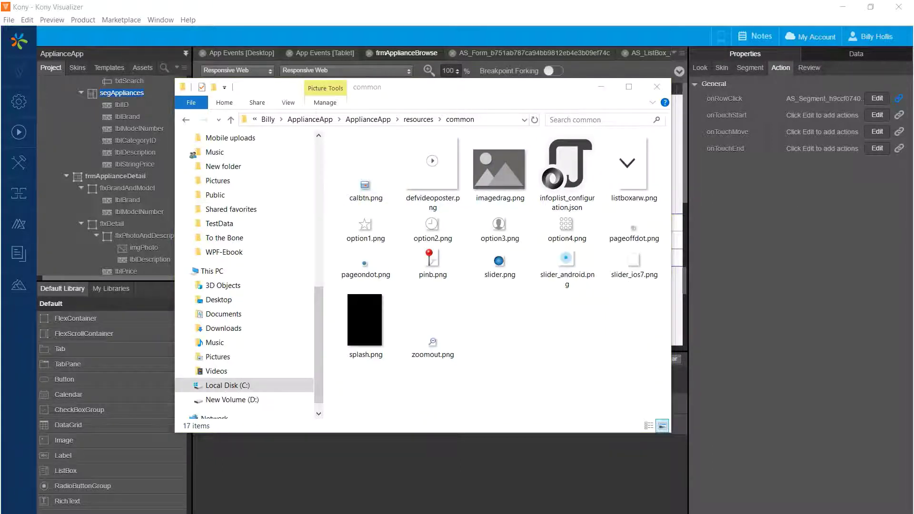
# Step: Copy hotdealslogo_192.png and hotdealslogo_512.png from the HotDealsLogos folder into the project's common resources folder, and return to Kony Visualizer
pyautogui.moveTo(913, 95); pyautogui.dragTo(741, 166)
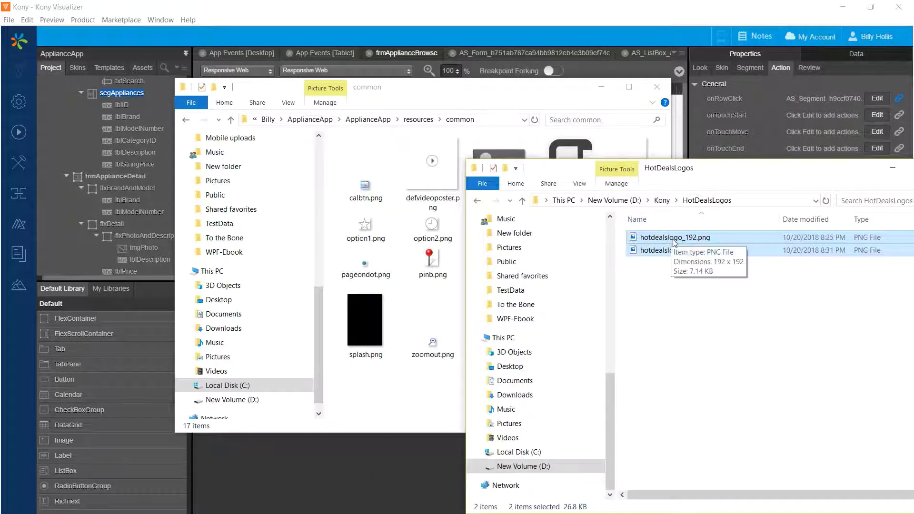
pyautogui.moveTo(674, 242); pyautogui.dragTo(394, 398)
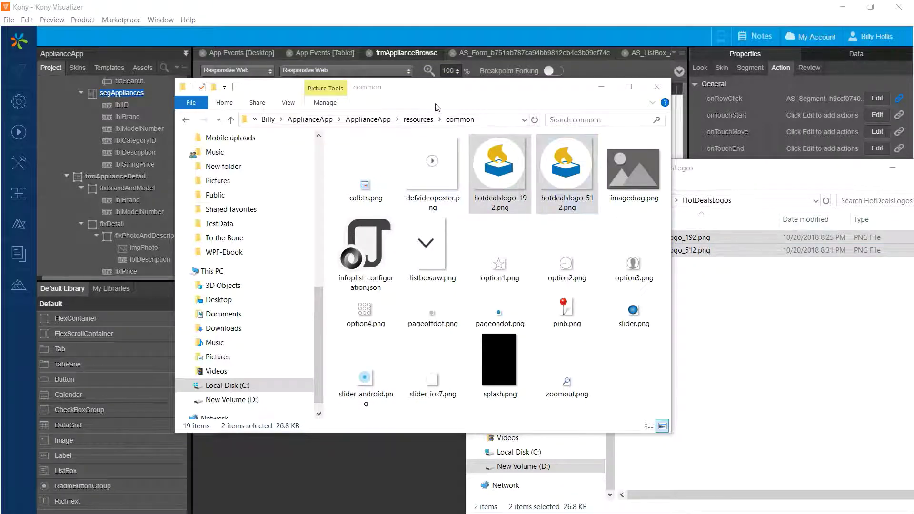
pyautogui.moveTo(434, 88); pyautogui.dragTo(913, 121)
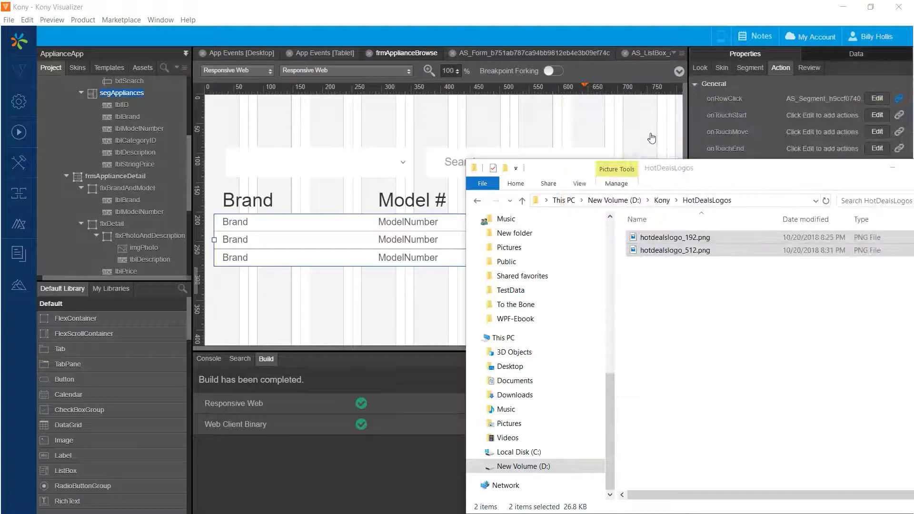
pyautogui.moveTo(738, 172); pyautogui.dragTo(913, 151)
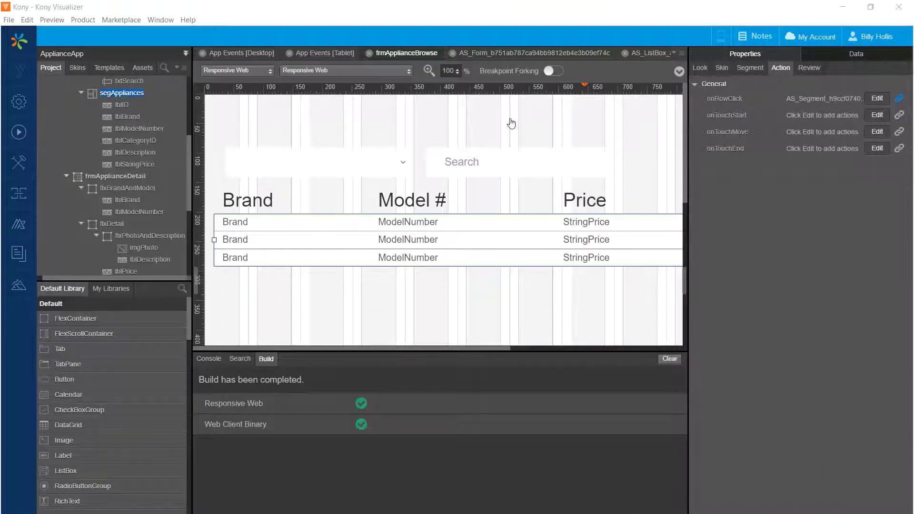
# Step: Examine the properties of flxLogoAndBusinessName and its children imgLogo and lblBusinessName, including the image source and container layout type
pyautogui.click(355, 120)
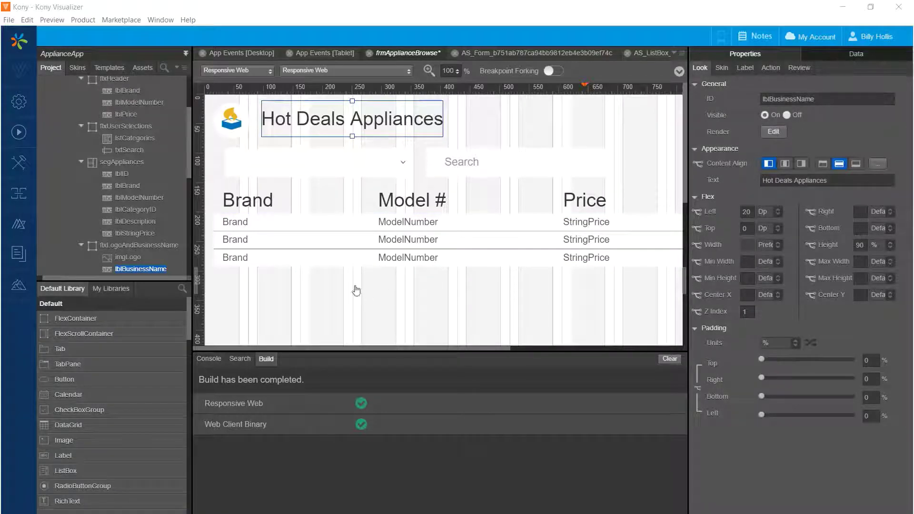
pyautogui.click(124, 247)
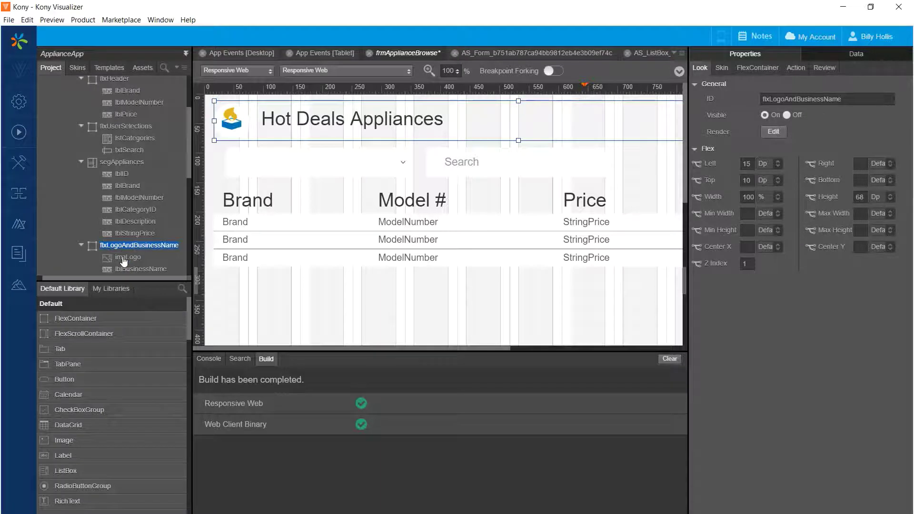
pyautogui.click(124, 259)
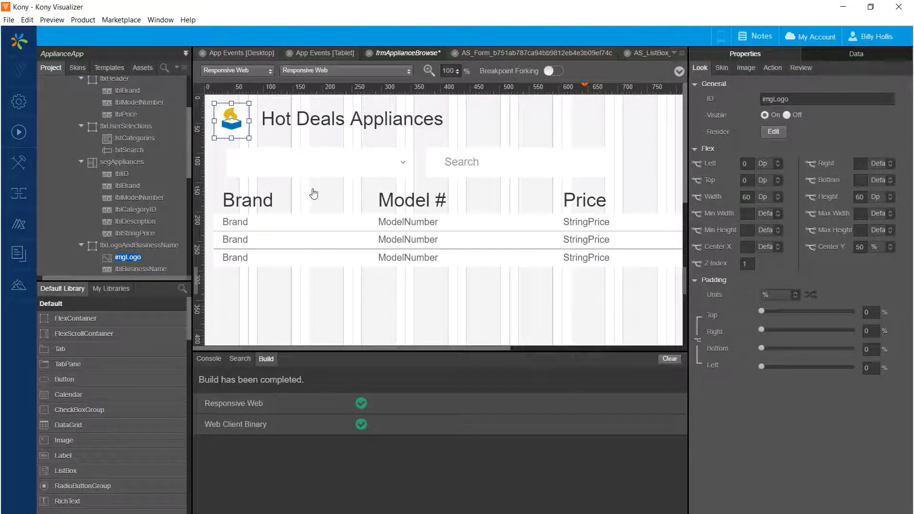
pyautogui.click(292, 129)
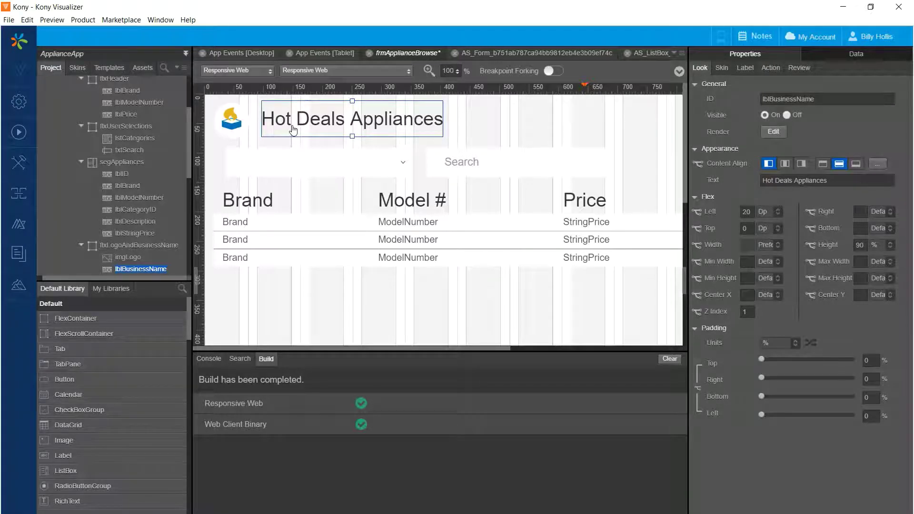
pyautogui.click(232, 123)
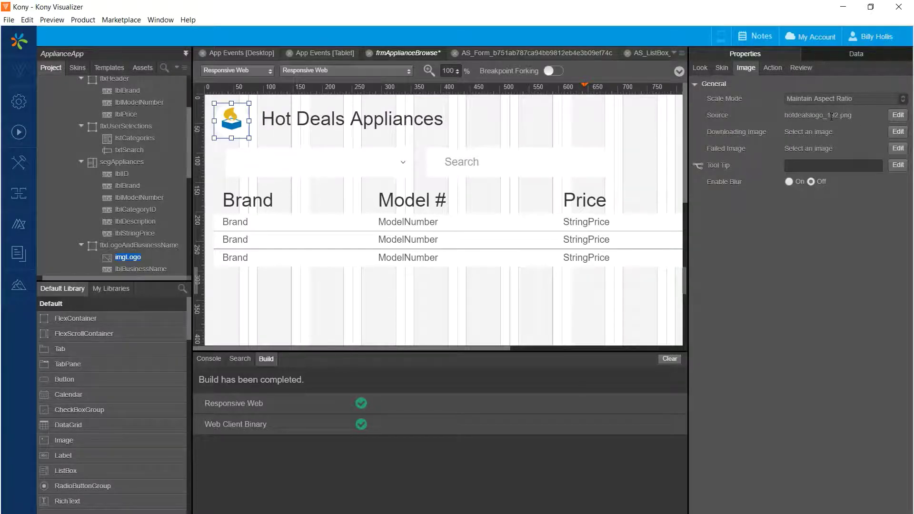
pyautogui.press('Up')
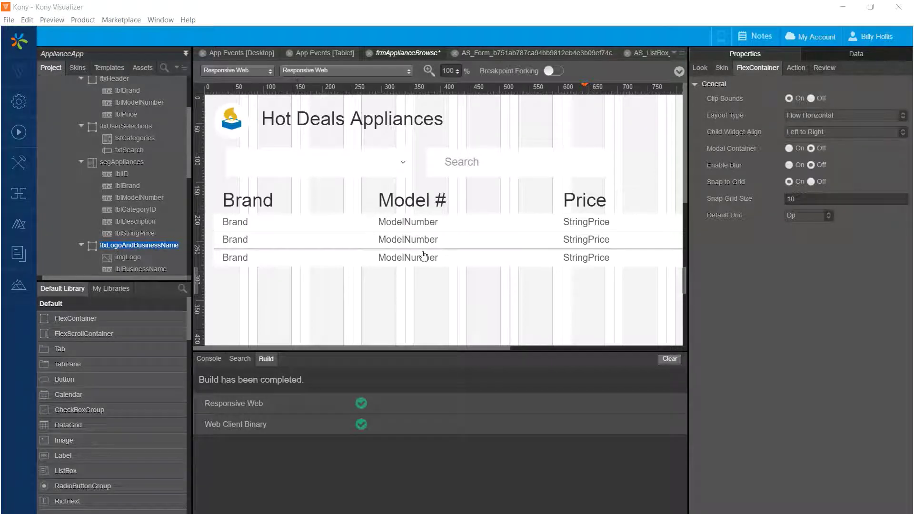
# Step: Set the row height of segAppliances to 40 Dp
pyautogui.click(118, 161)
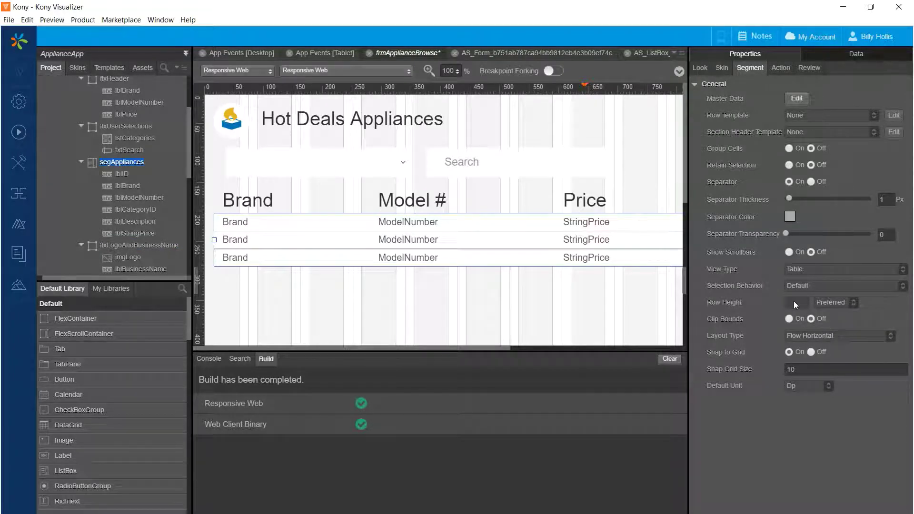
pyautogui.click(841, 302)
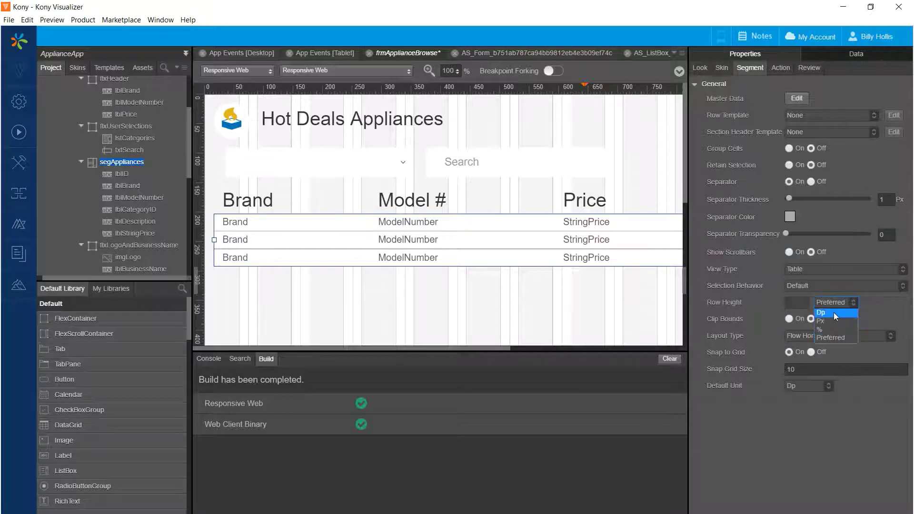
pyautogui.click(819, 313)
pyautogui.click(796, 304)
pyautogui.write('40')
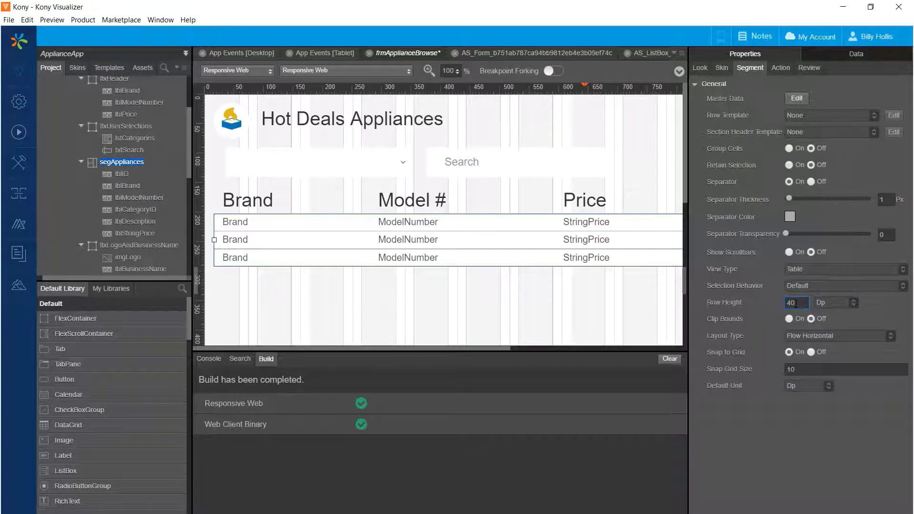
pyautogui.press('Tab')
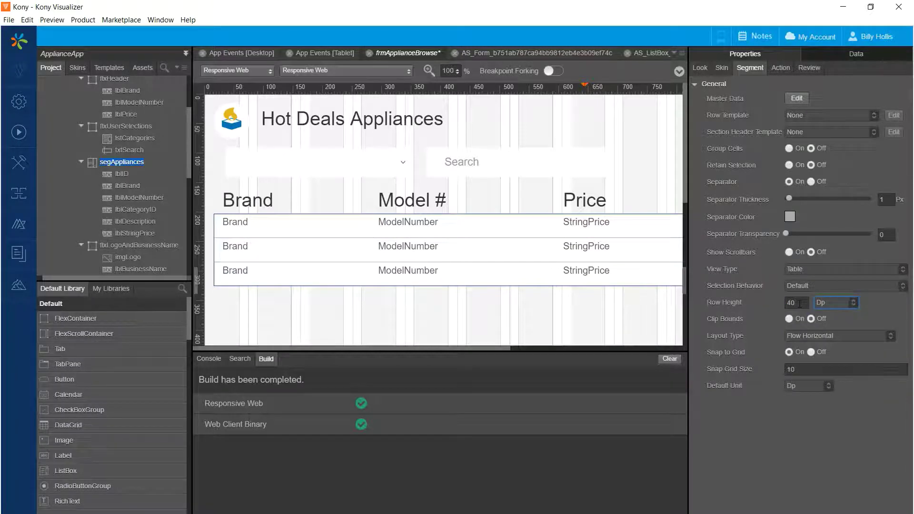
# Step: Centre lblBrand vertically in the segAppliances row by setting its Center Y to 50%
pyautogui.click(239, 229)
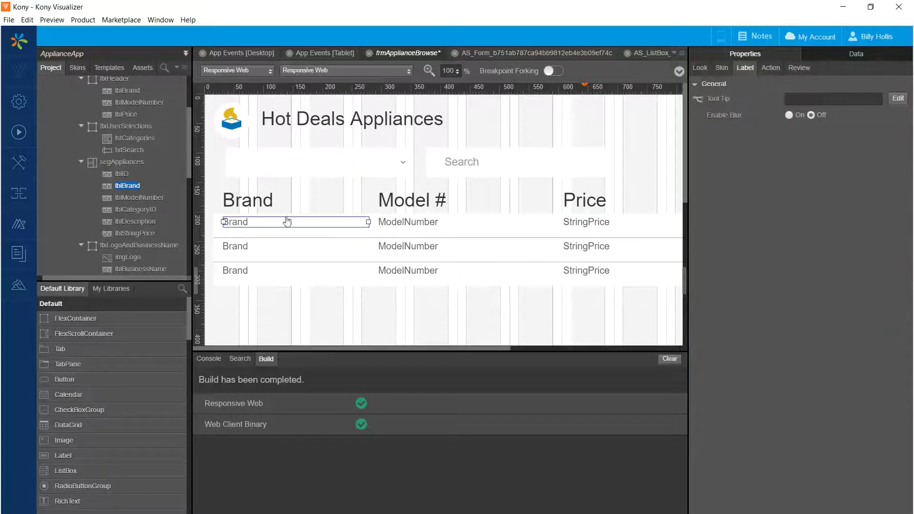
pyautogui.click(697, 69)
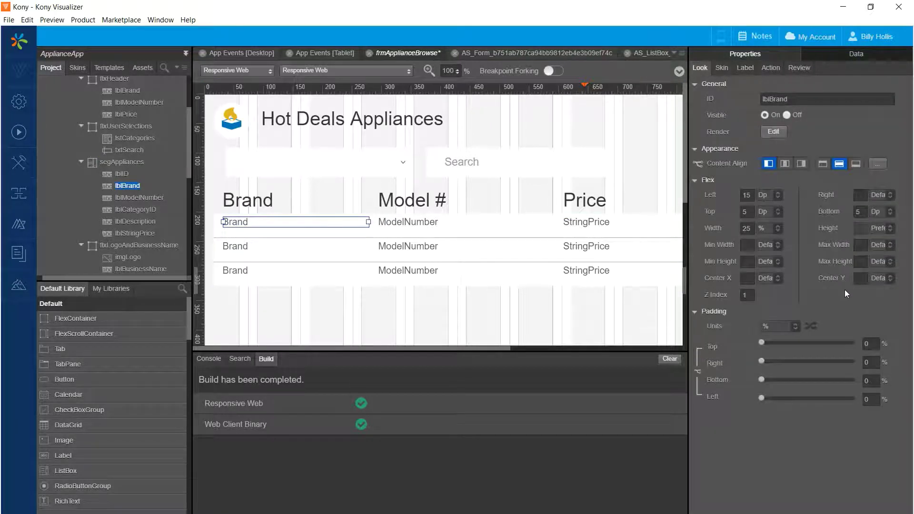
pyautogui.click(862, 280)
pyautogui.write('50%')
pyautogui.press('Tab')
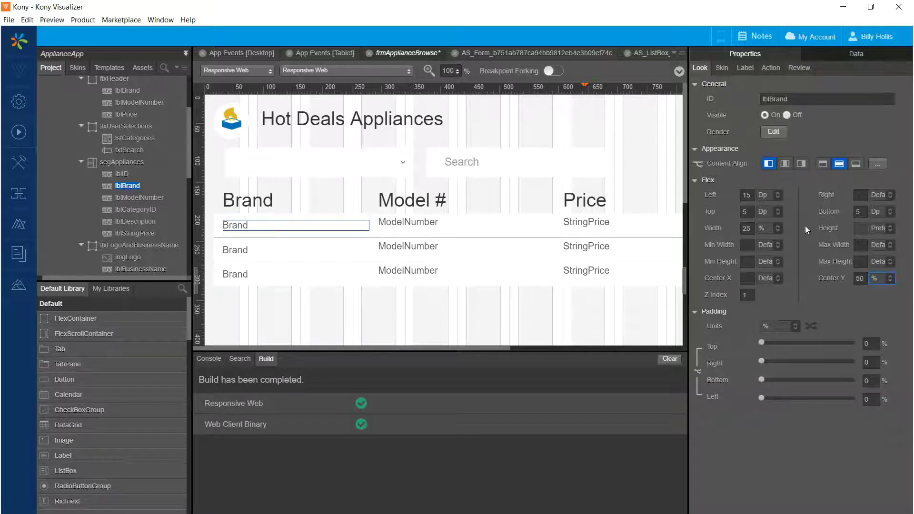
# Step: Set Center Y to 50% for both lblModelNumber and lblStringPrice in the segAppliances row
pyautogui.click(414, 226)
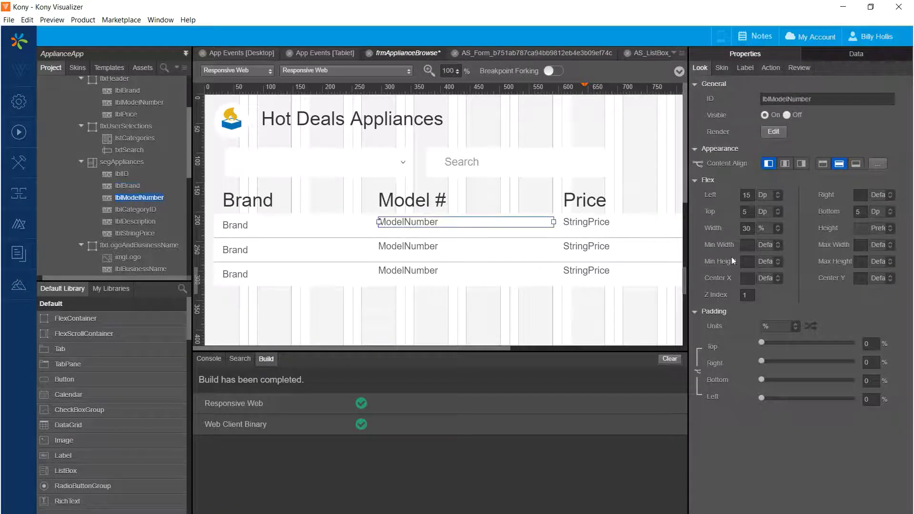
pyautogui.click(860, 278)
pyautogui.write('50%')
pyautogui.click(606, 228)
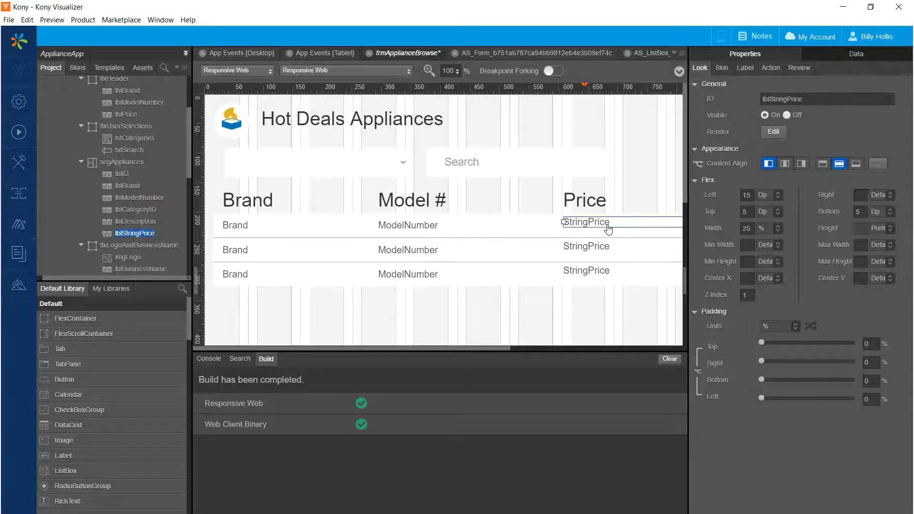
pyautogui.click(860, 278)
pyautogui.write('50')
pyautogui.press('Tab')
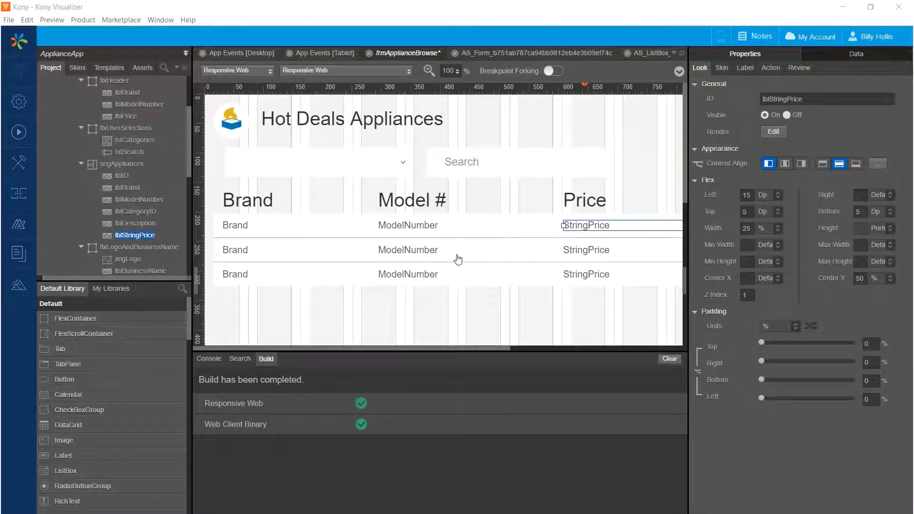
# Step: Enable the Row - Alternate skin for segAppliances
pyautogui.click(122, 164)
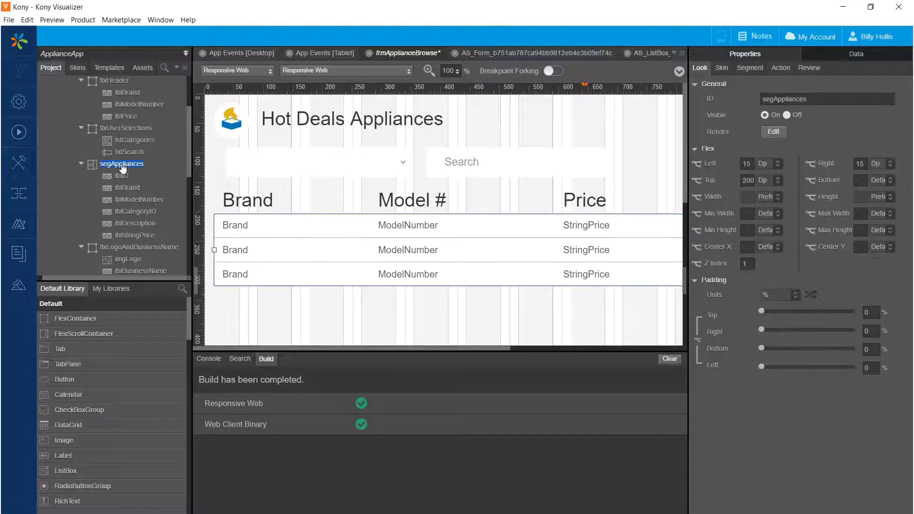
pyautogui.click(722, 70)
pyautogui.click(714, 101)
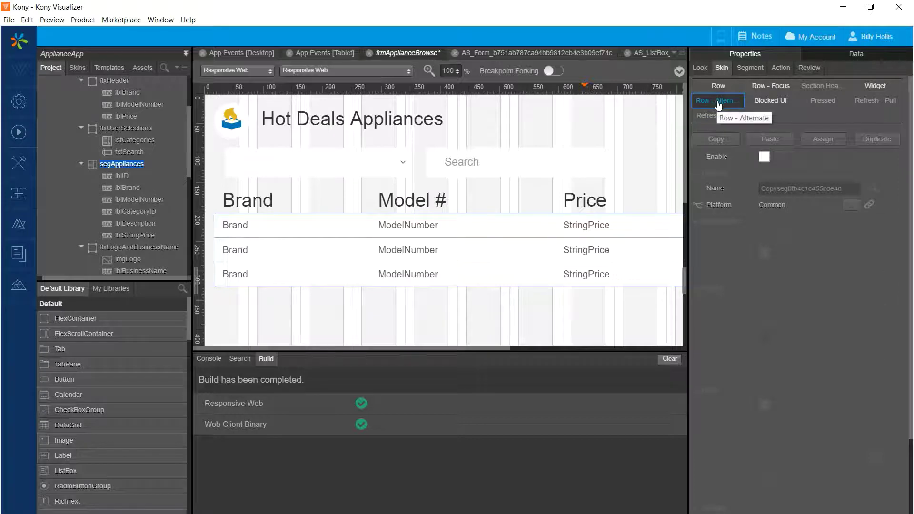
pyautogui.click(764, 157)
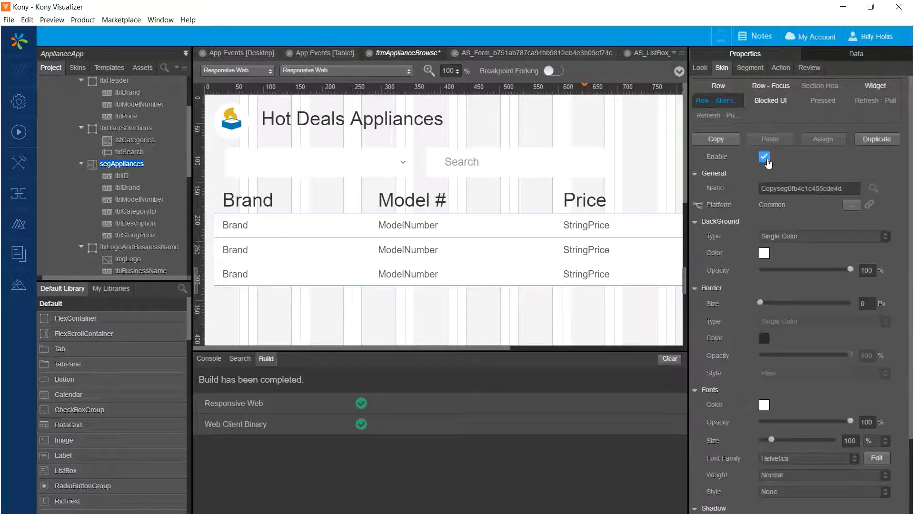
# Step: Set the alternate row skin's background color to RGB 230, 230, 230
pyautogui.click(764, 255)
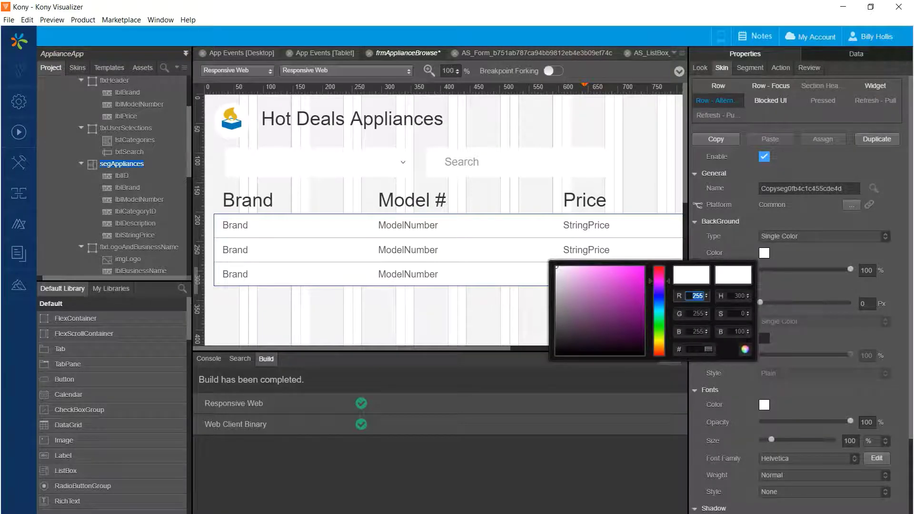
pyautogui.write('23')
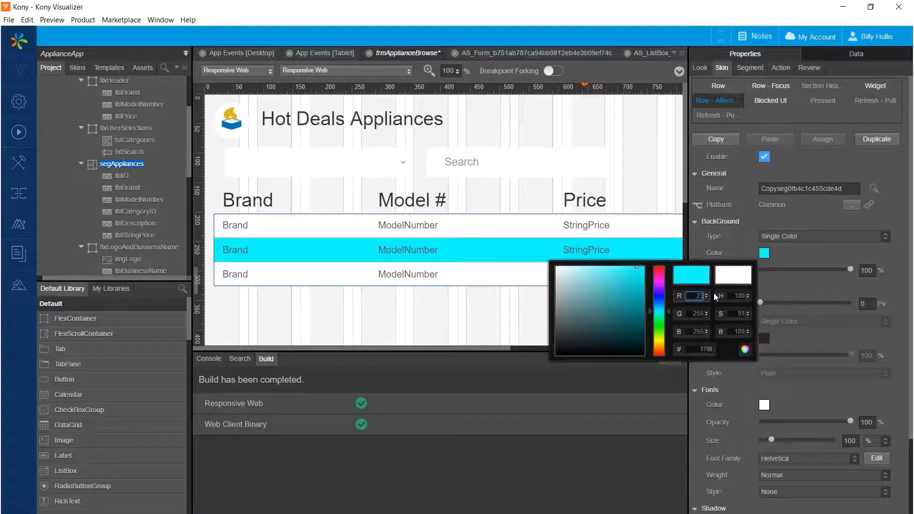
pyautogui.write('0')
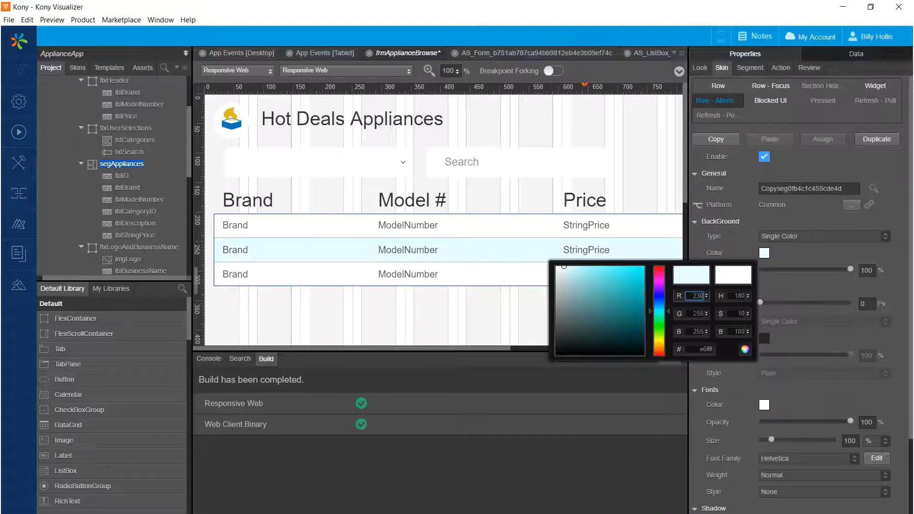
pyautogui.press('Tab')
pyautogui.write('230')
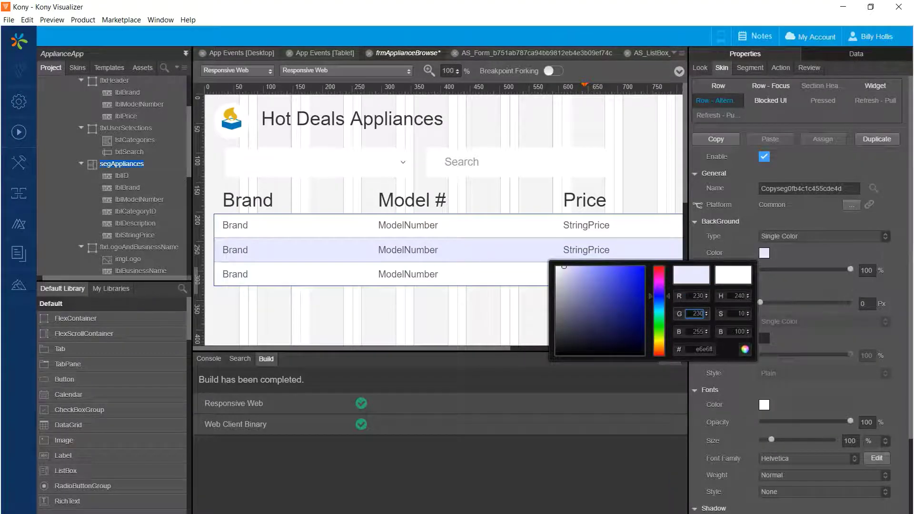
pyautogui.click(704, 330)
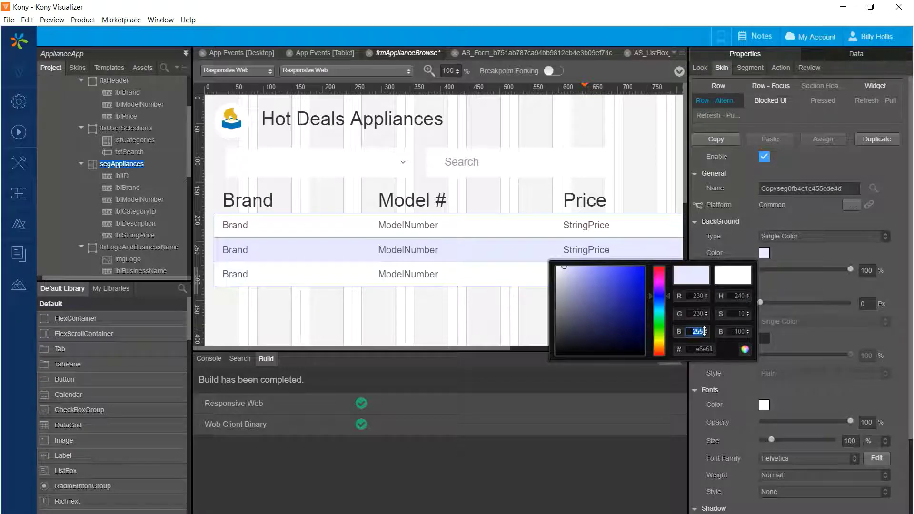
pyautogui.write('230')
pyautogui.press('Tab')
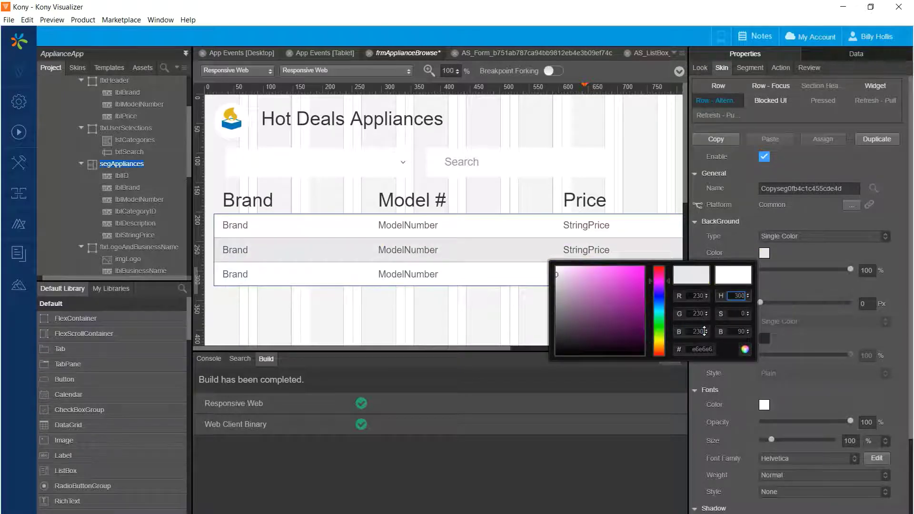
pyautogui.click(788, 279)
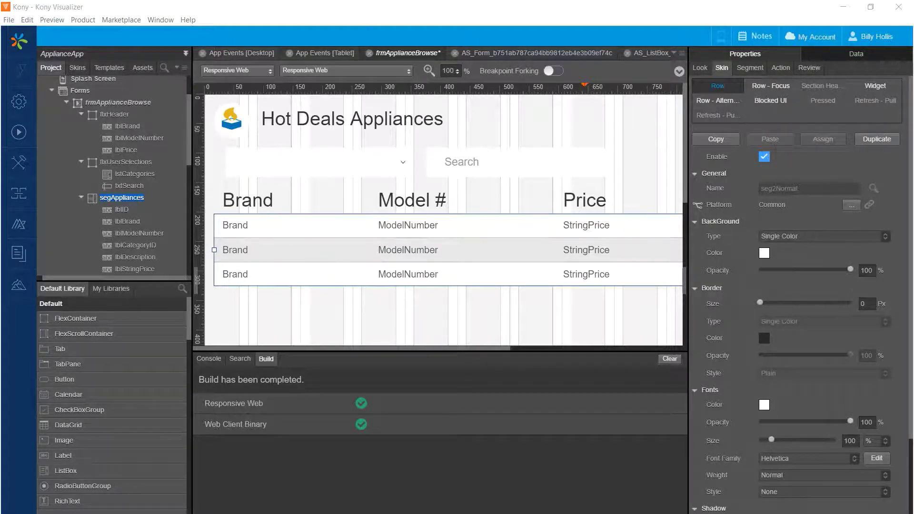
# Step: Assign the ApplSkinColumnHeaderLabels skin to the Brand column header label in flxHeader
pyautogui.scroll(-2, 111, 173)
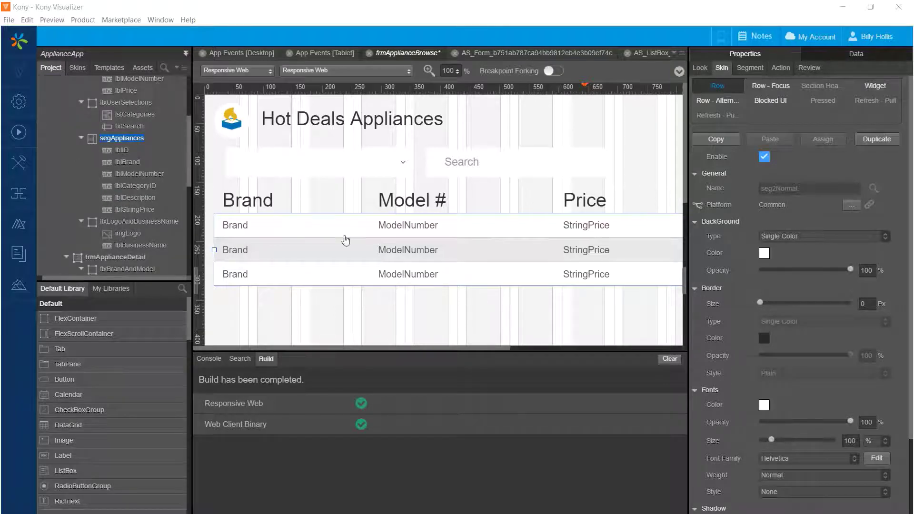
pyautogui.click(228, 207)
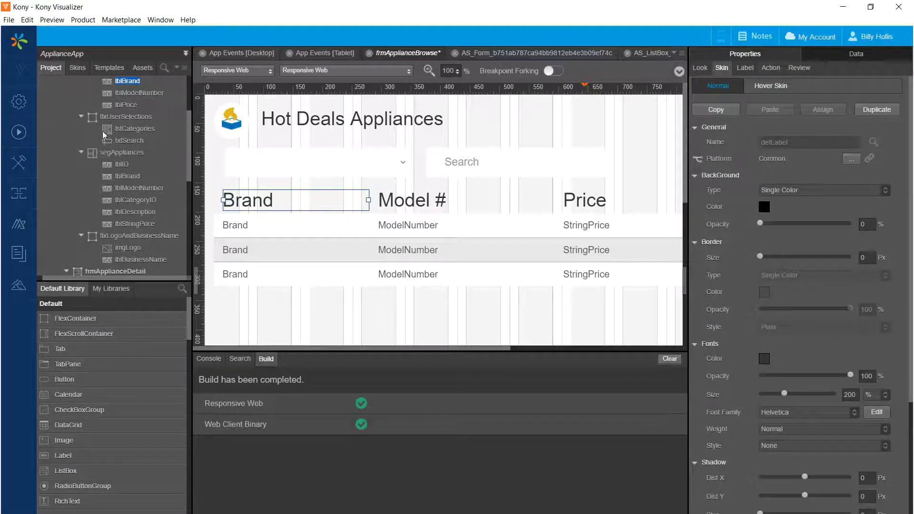
pyautogui.click(76, 68)
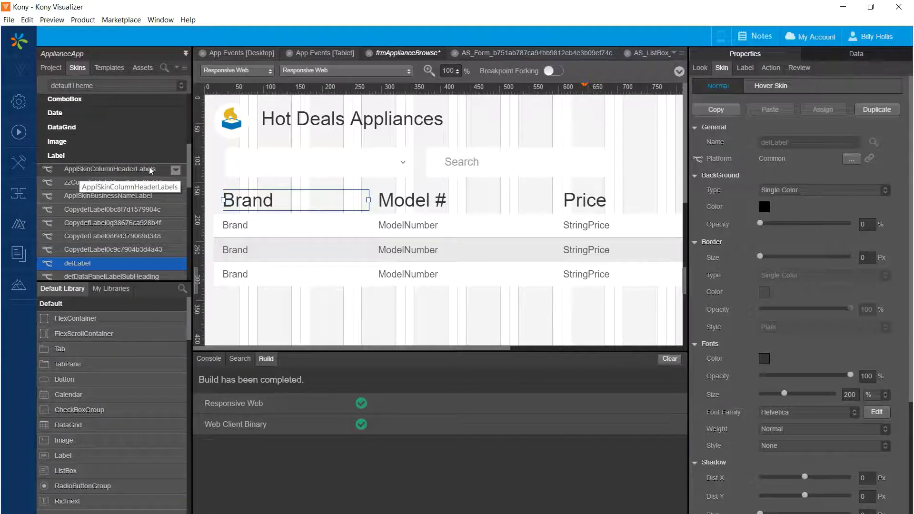
pyautogui.click(176, 170)
pyautogui.moveTo(195, 174)
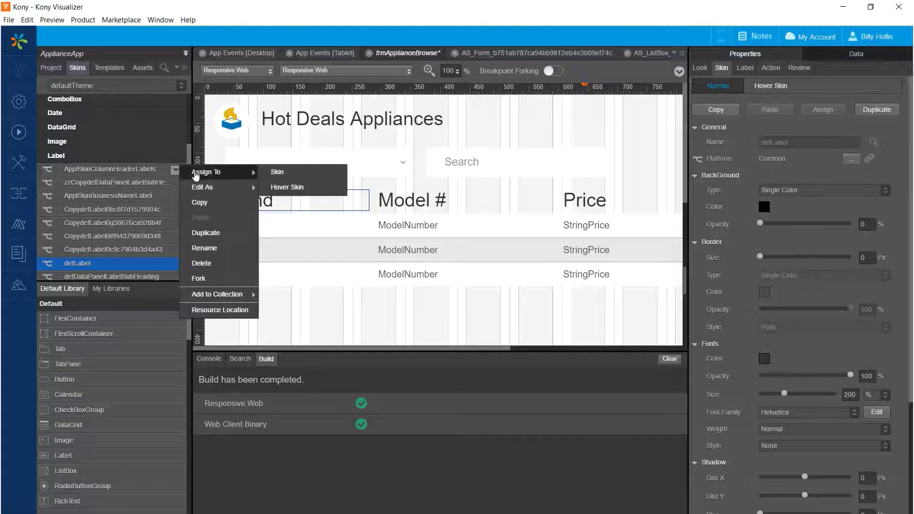
pyautogui.click(276, 174)
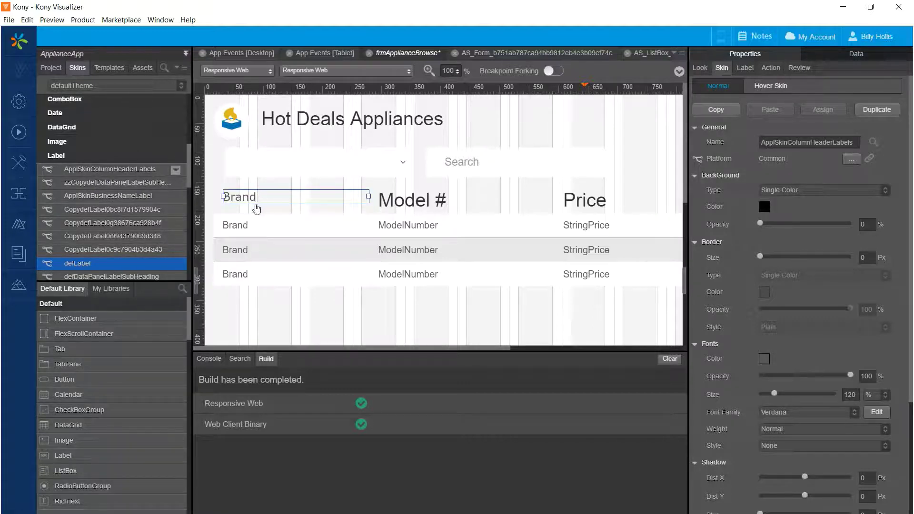
# Step: Assign the ApplSkinColumnHeaderLabels skin to the Model # and Price column header labels
pyautogui.click(271, 203)
pyautogui.click(390, 206)
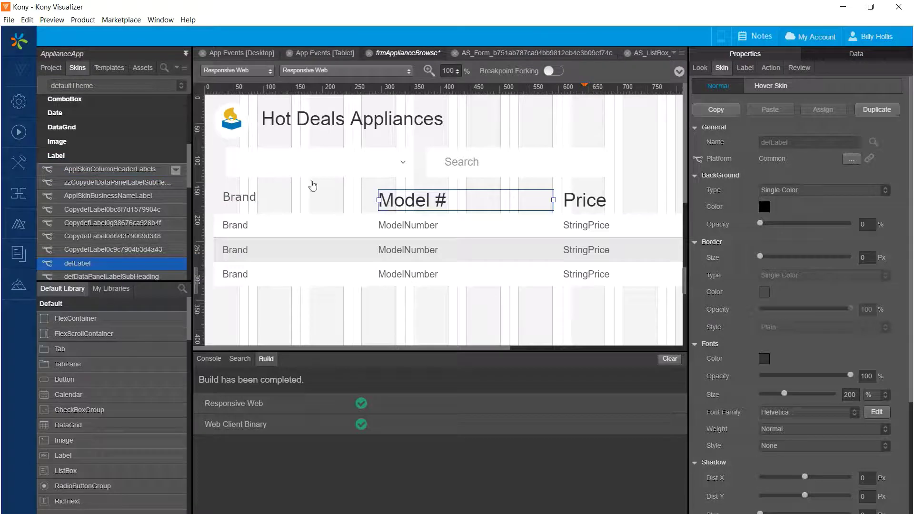
pyautogui.click(174, 170)
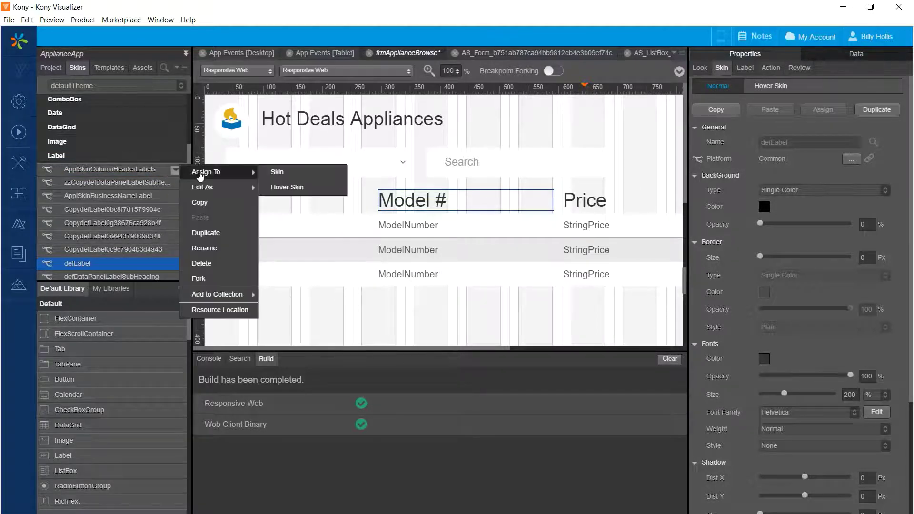
pyautogui.click(275, 173)
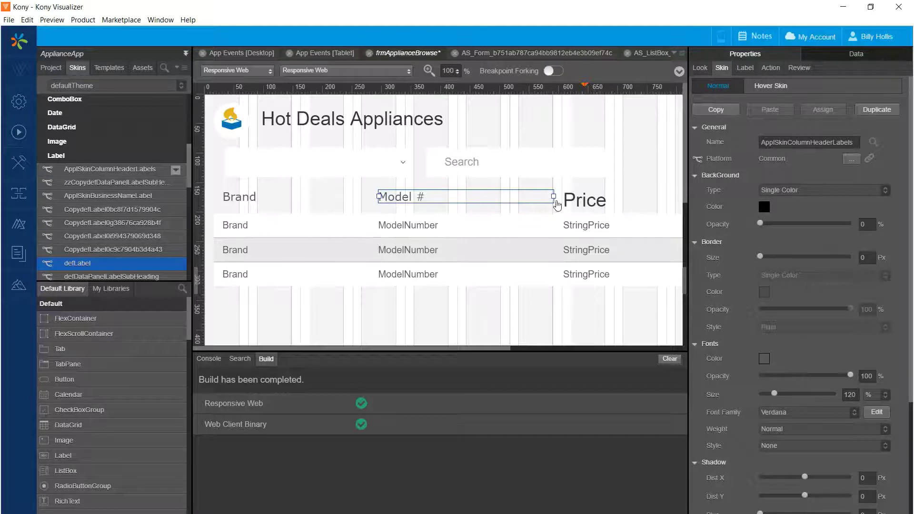
pyautogui.click(575, 204)
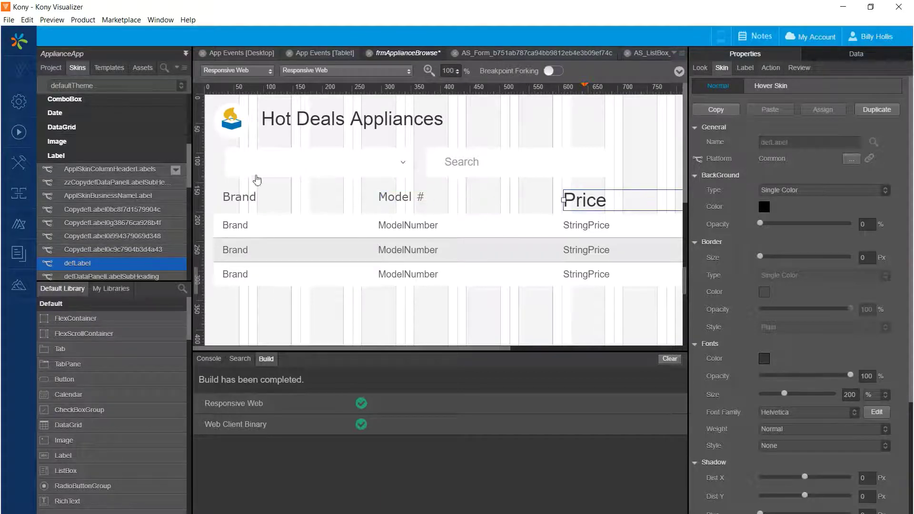
pyautogui.click(176, 170)
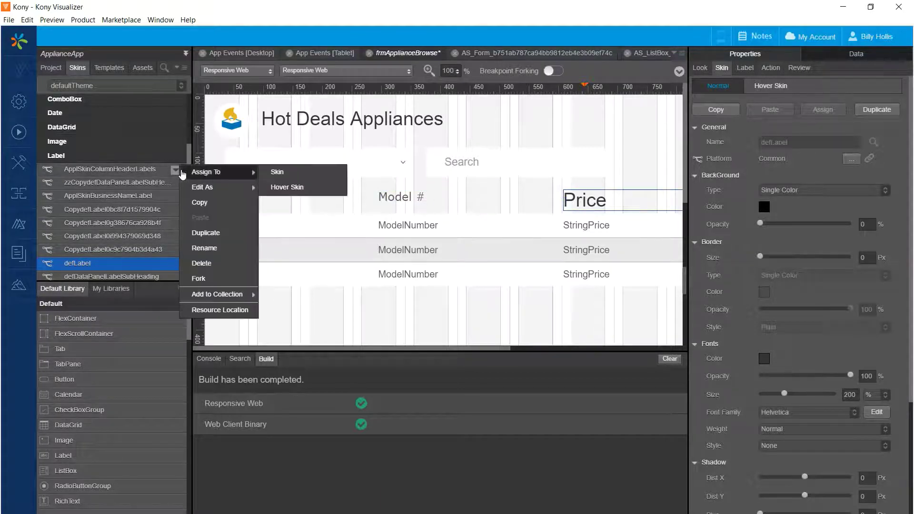
pyautogui.click(291, 175)
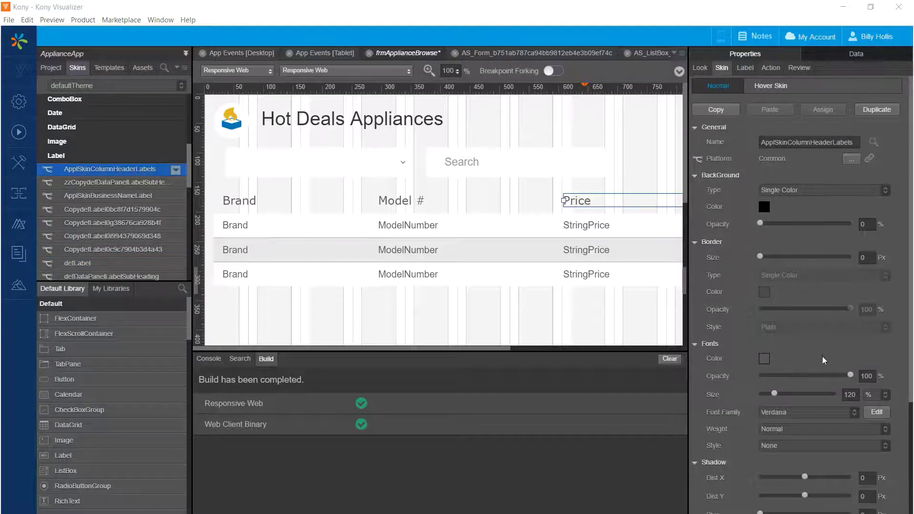
# Step: Try a 140% font size on the ApplSkinColumnHeaderLabels skin, then restore it to 120%
pyautogui.click(850, 393)
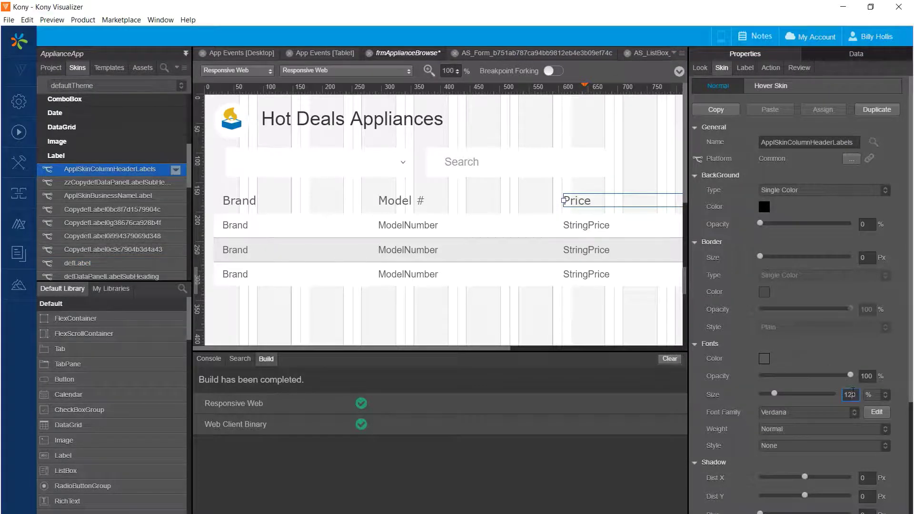
pyautogui.press('BackSpace')
pyautogui.write('4')
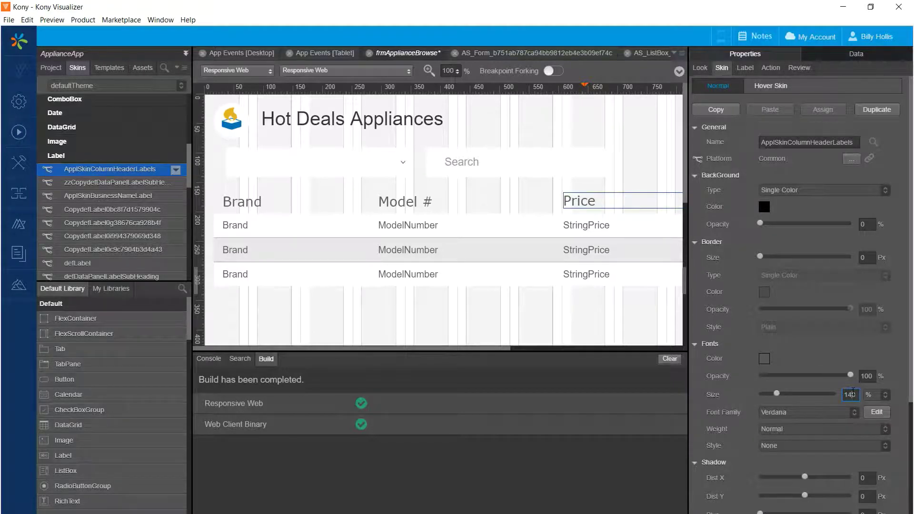
pyautogui.press('BackSpace')
pyautogui.write('2')
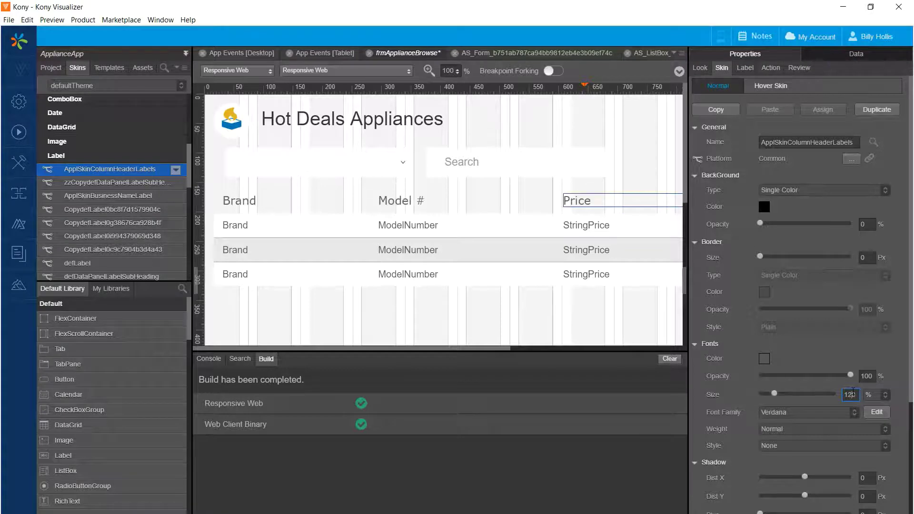
pyautogui.press('Tab')
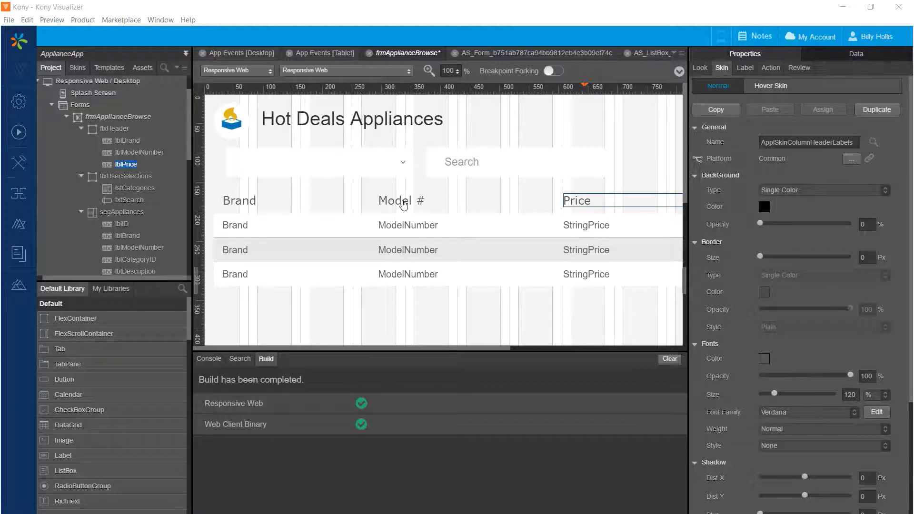
# Step: Set the flxHeader skin's background color to RGB 77, 77, 77 with 100% opacity
pyautogui.click(116, 128)
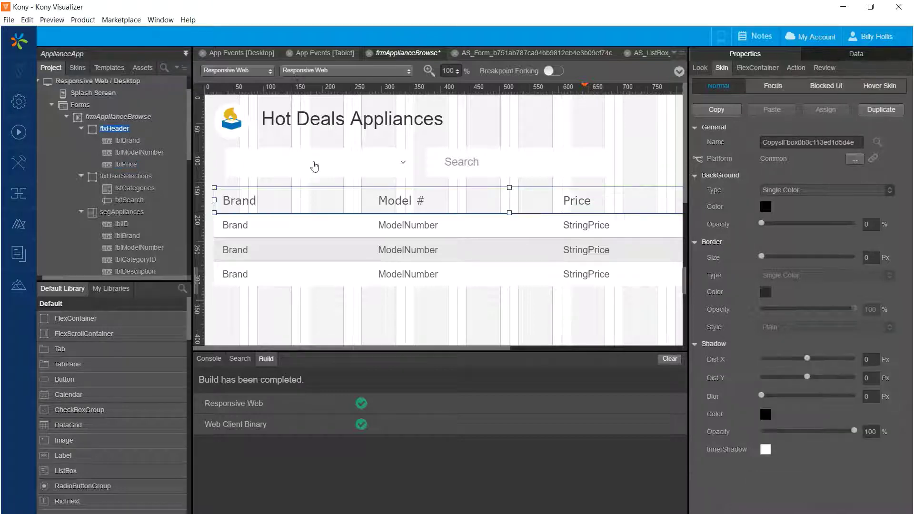
pyautogui.click(764, 209)
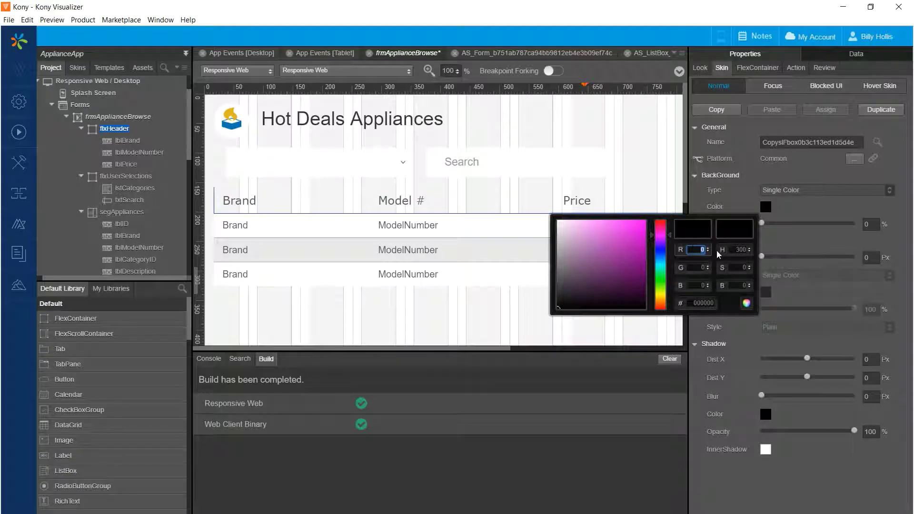
pyautogui.write('77')
pyautogui.click(700, 267)
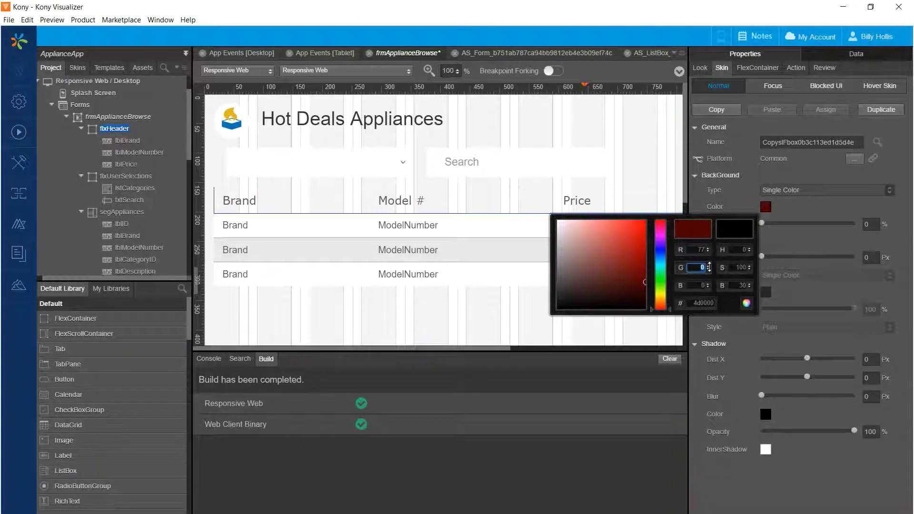
pyautogui.write('77')
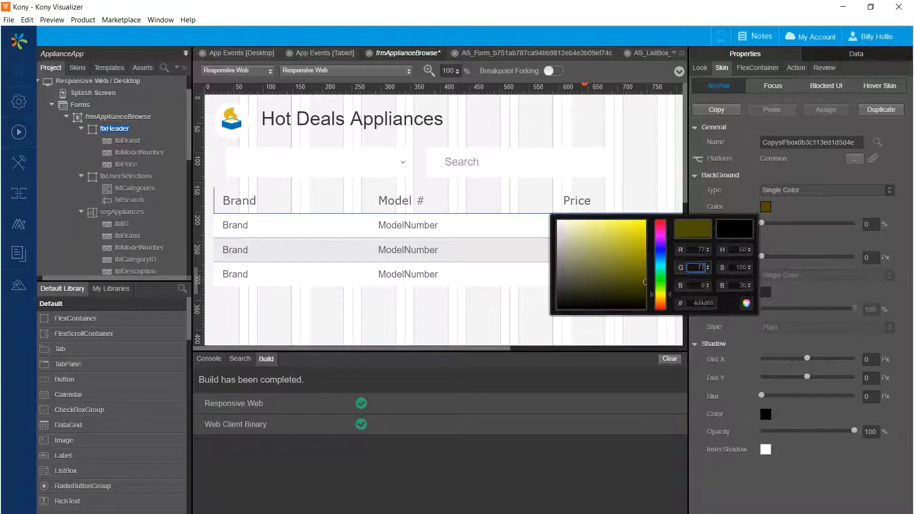
pyautogui.click(707, 285)
pyautogui.write('77')
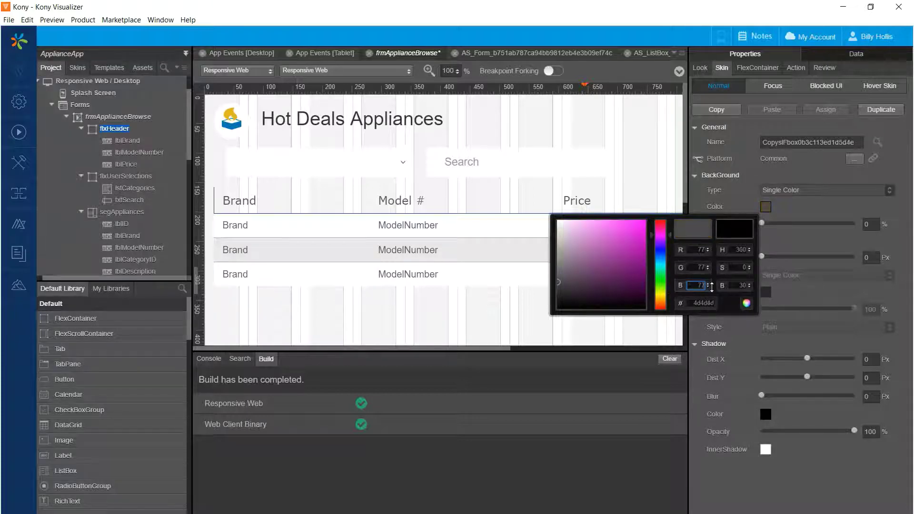
pyautogui.click(800, 240)
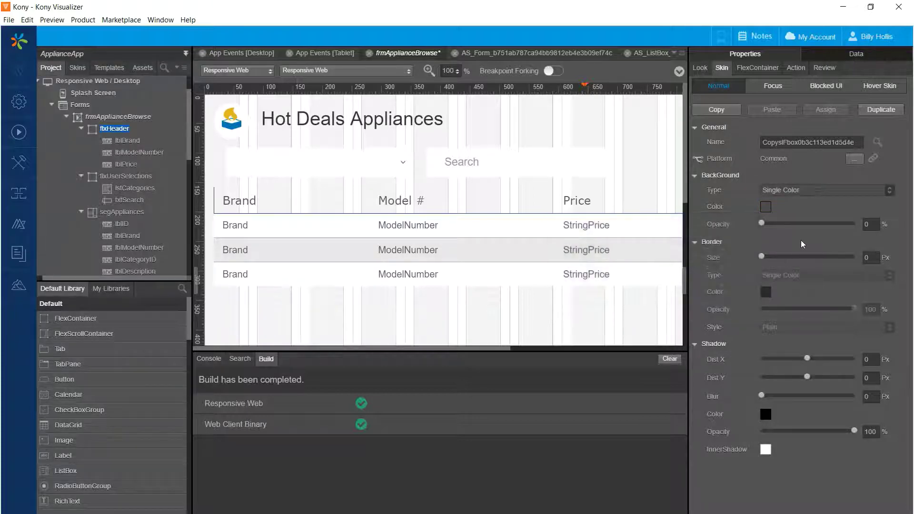
pyautogui.moveTo(761, 224); pyautogui.dragTo(855, 225)
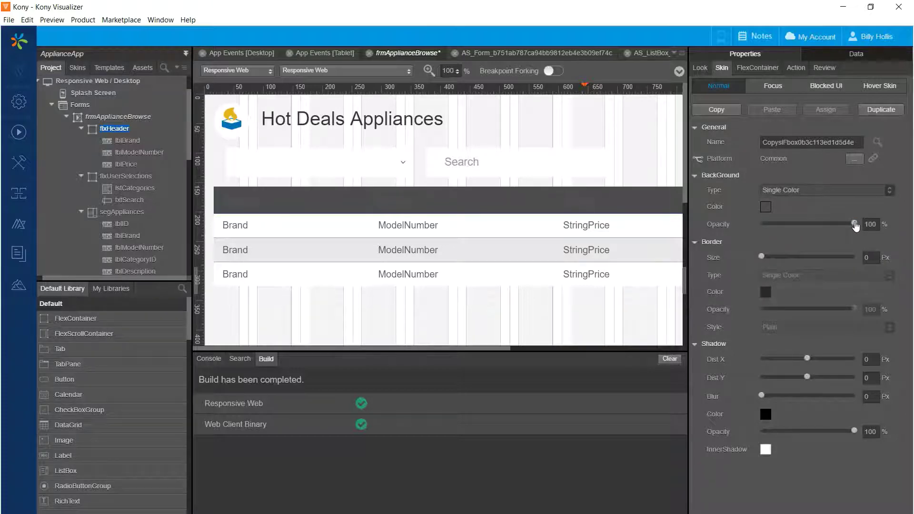
# Step: Set the font color of the column header label skin to white (RGB 255, 255, 255)
pyautogui.click(579, 207)
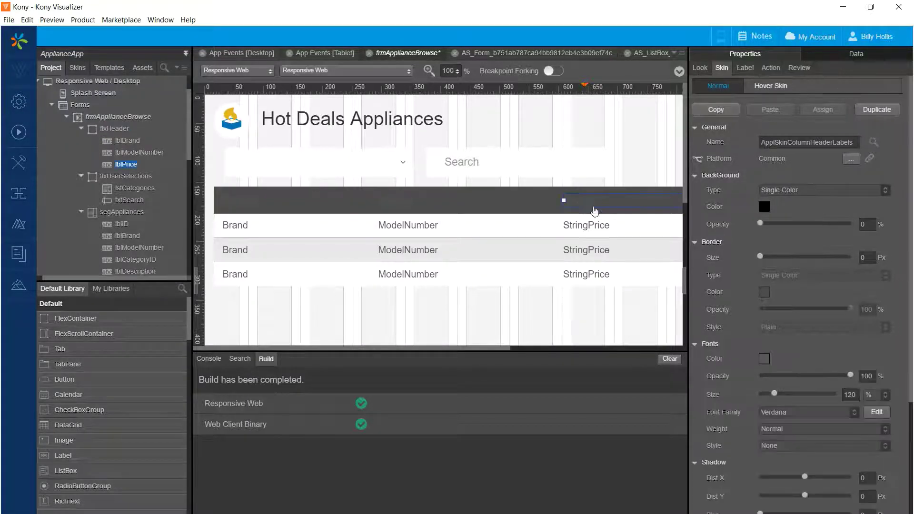
pyautogui.click(764, 360)
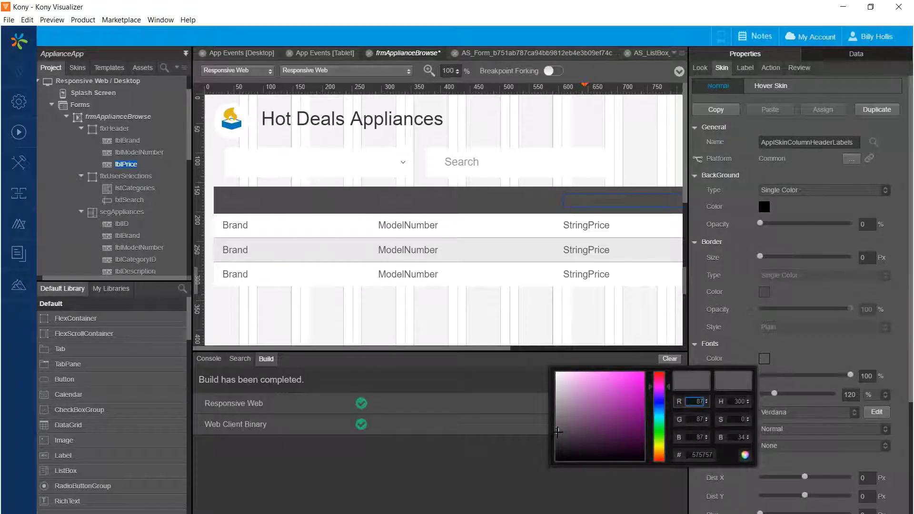
pyautogui.click(556, 372)
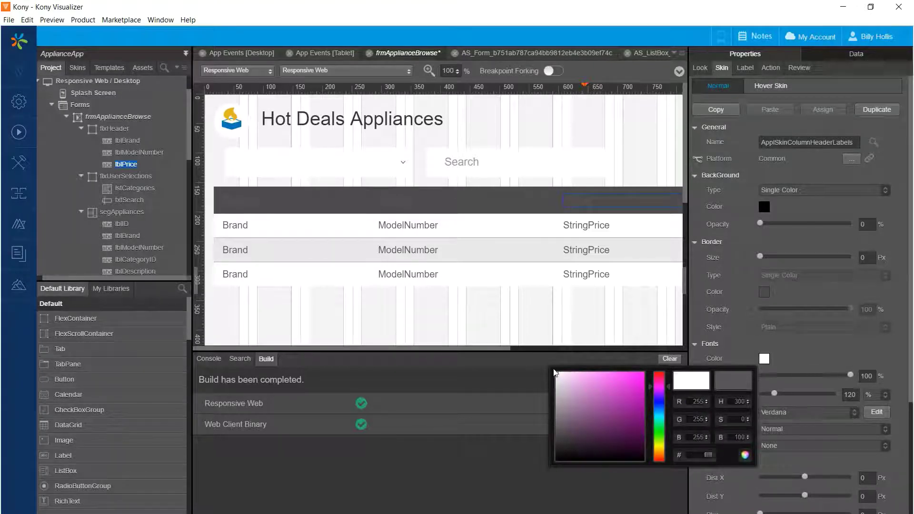
pyautogui.click(838, 353)
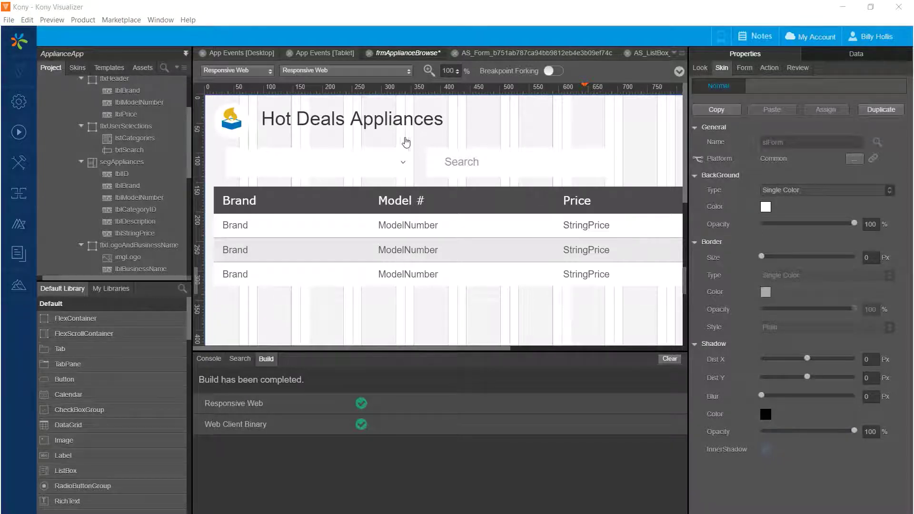
# Step: Assign the ApplSkinBusinessNameLabel skin to the lblBusinessName heading
pyautogui.click(388, 120)
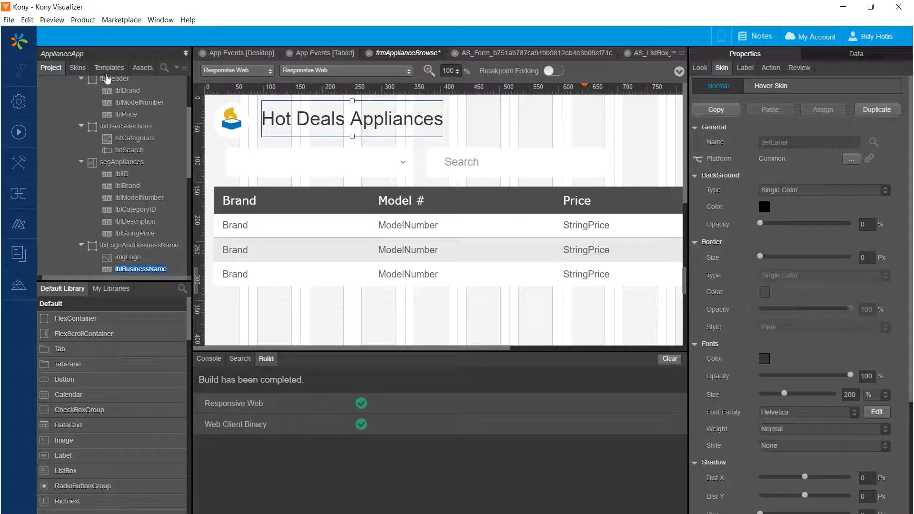
pyautogui.click(81, 72)
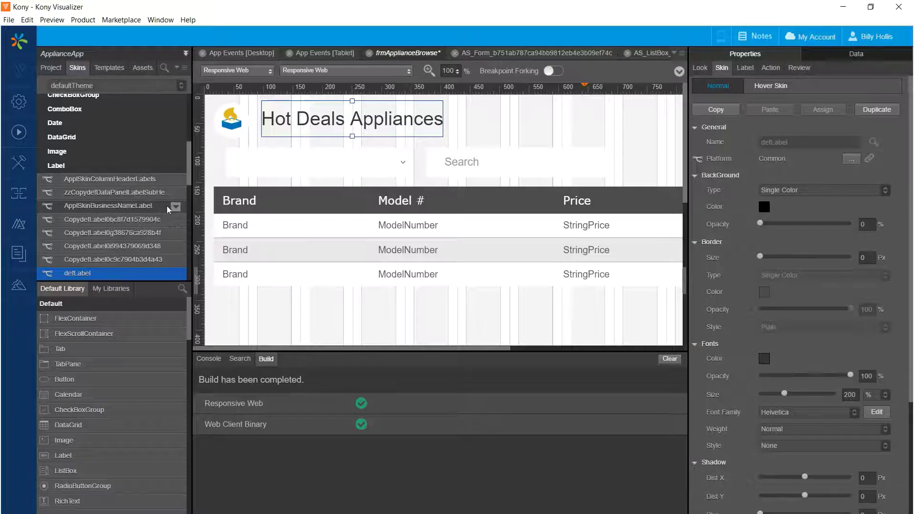
pyautogui.click(179, 210)
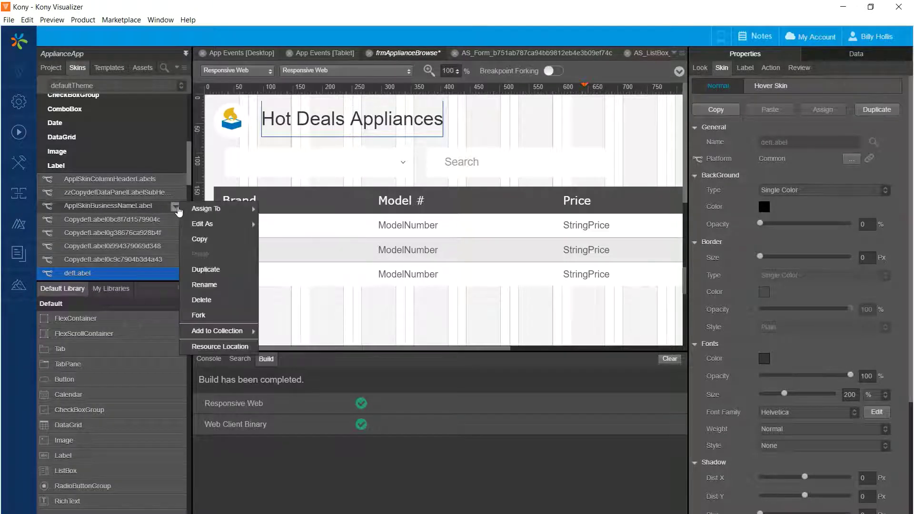
pyautogui.moveTo(186, 212)
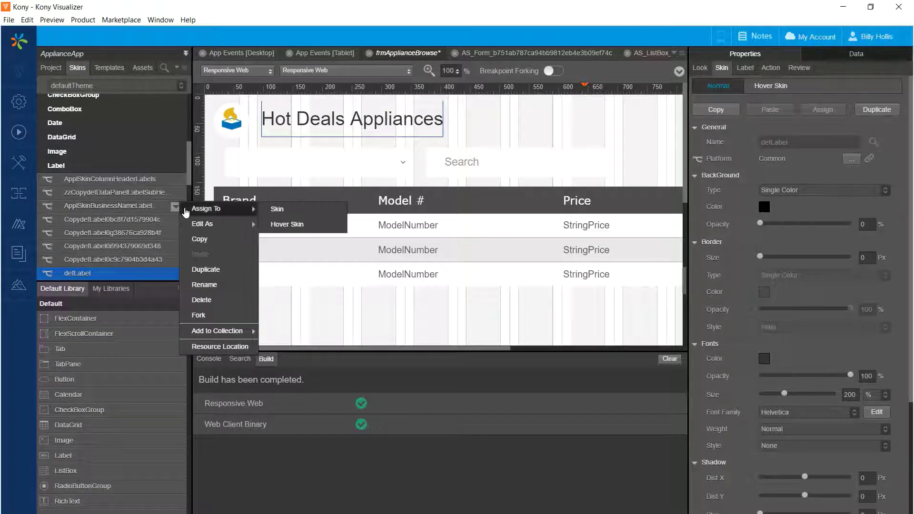
pyautogui.click(277, 211)
pyautogui.click(367, 130)
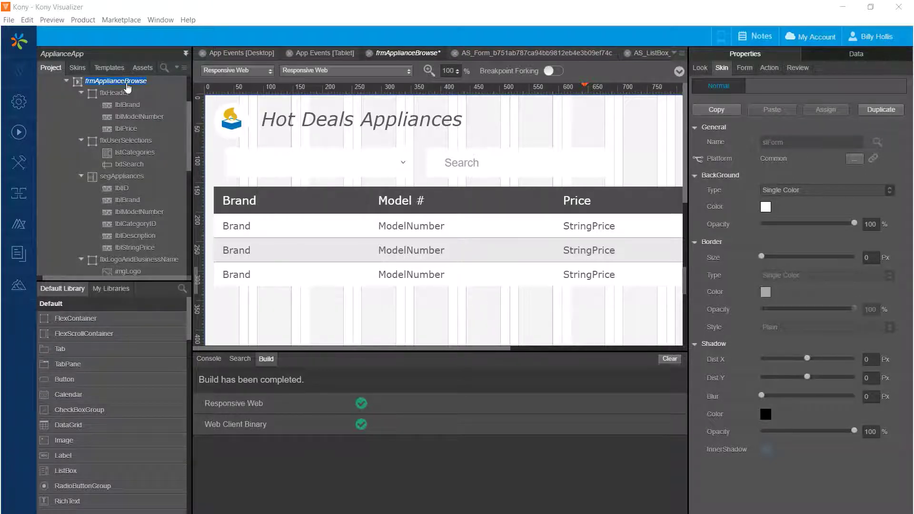
# Step: Examine frmApplianceBrowse's breakpoints and preview the form layout at the 640 px breakpoint
pyautogui.click(698, 70)
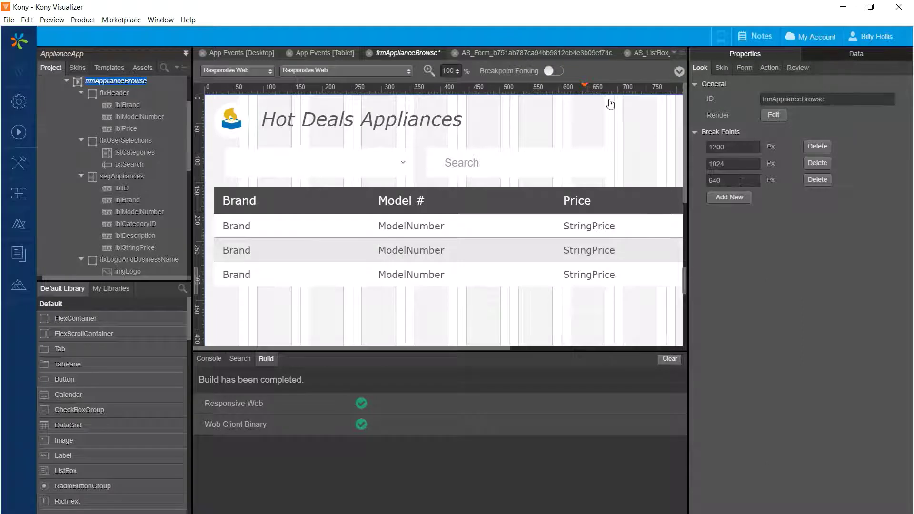
pyautogui.moveTo(590, 92)
pyautogui.moveTo(504, 348); pyautogui.dragTo(646, 359)
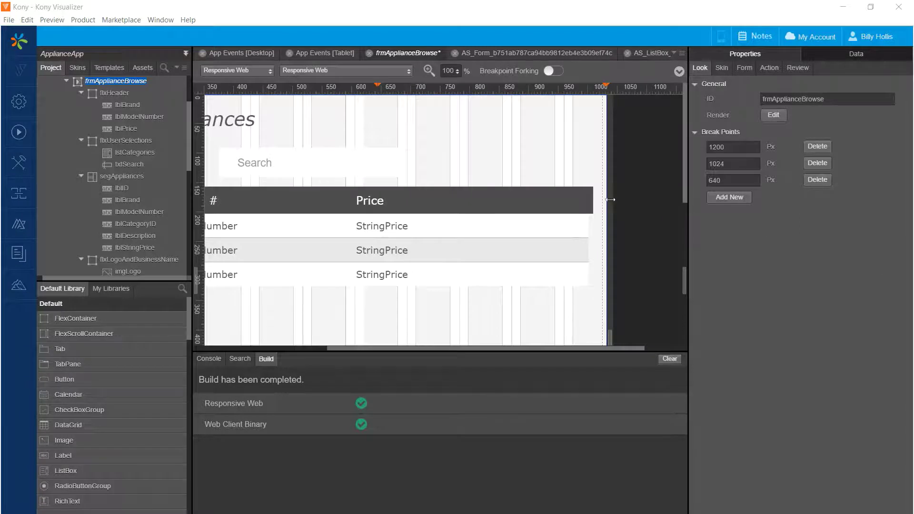
pyautogui.click(380, 88)
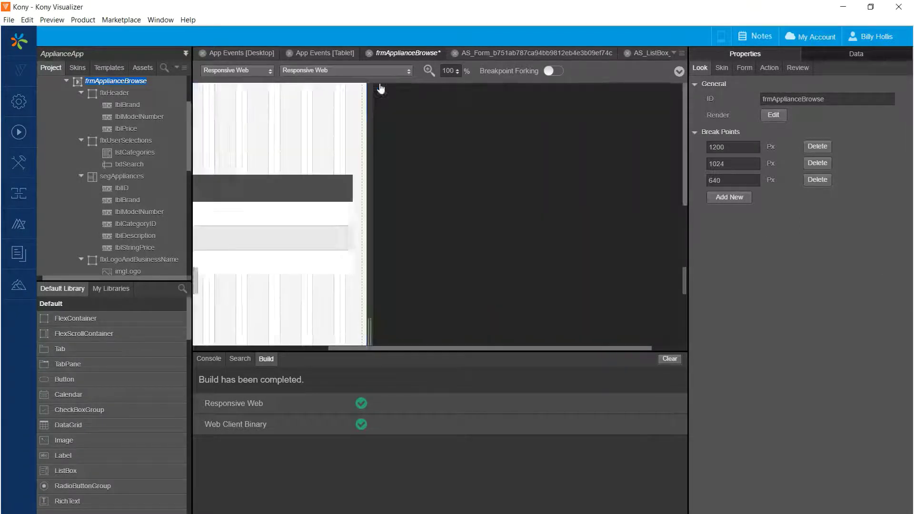
pyautogui.moveTo(436, 346); pyautogui.dragTo(254, 347)
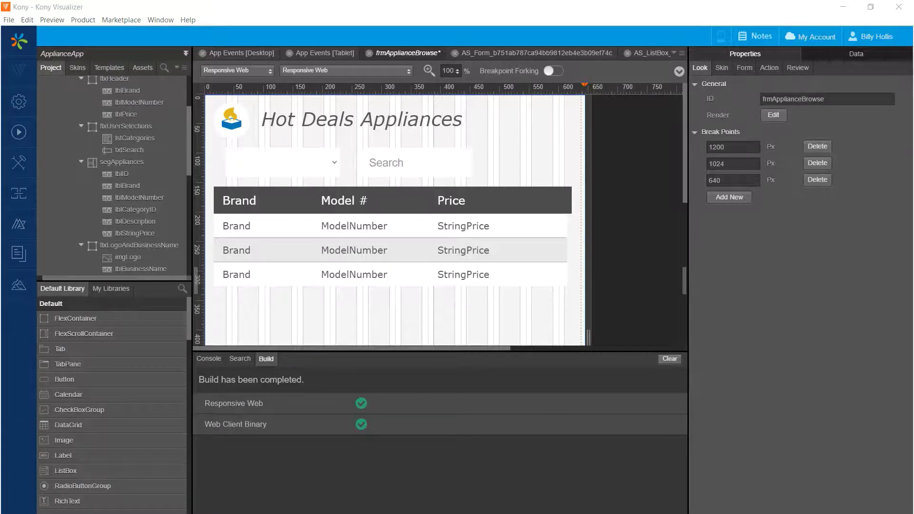
# Step: Set the left offset of the lstCategories list box to 0 Dp
pyautogui.click(270, 166)
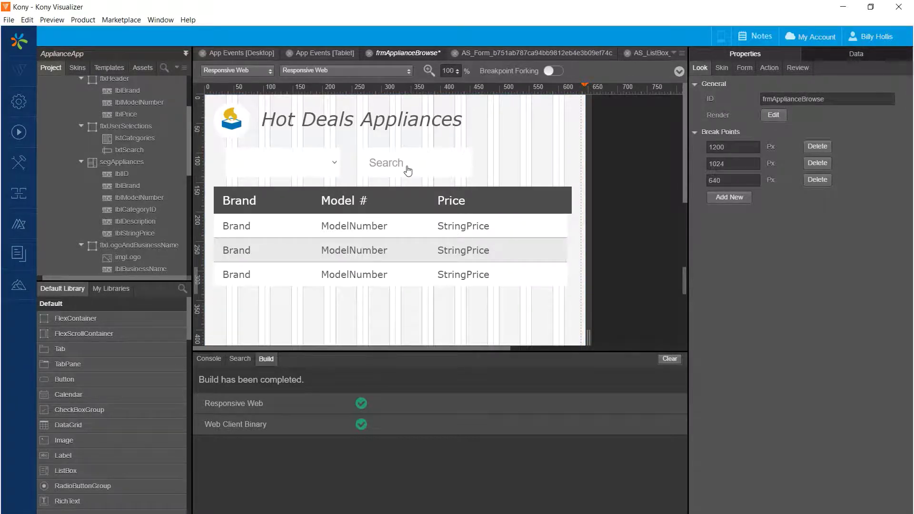
pyautogui.click(266, 165)
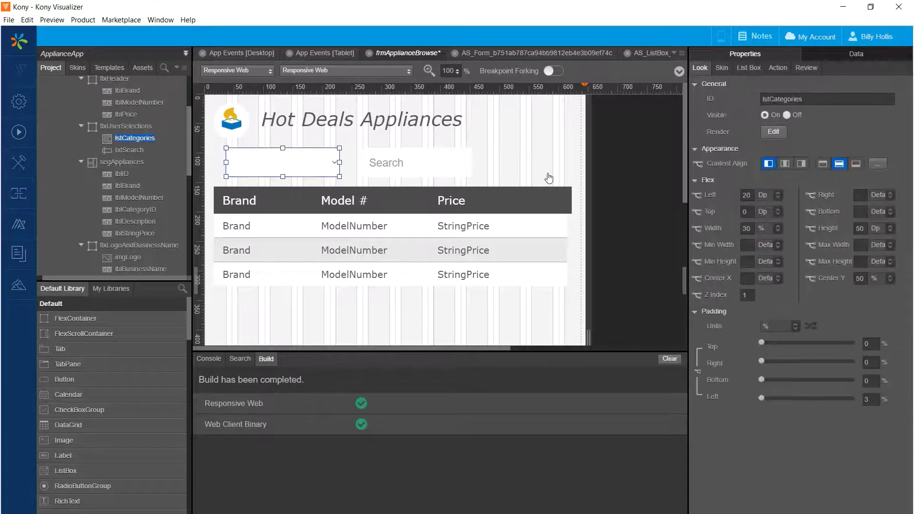
pyautogui.click(748, 195)
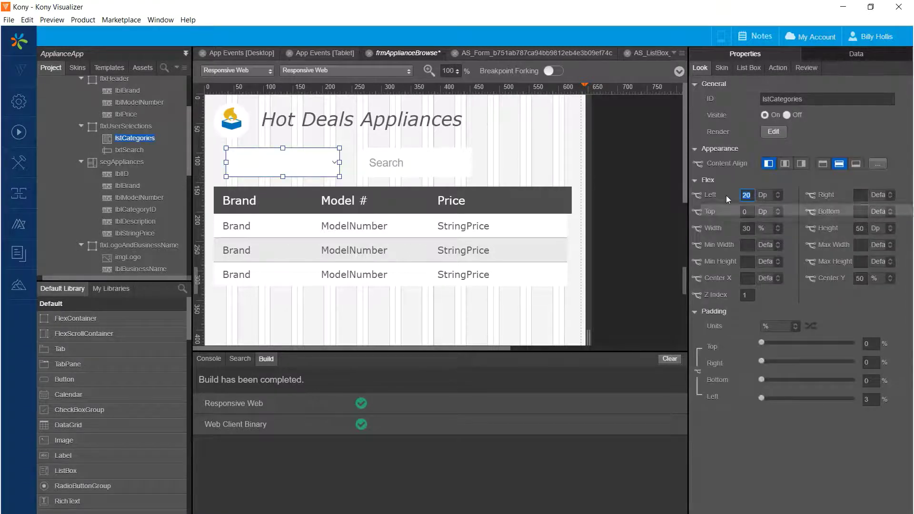
pyautogui.write('0')
pyautogui.press('Tab')
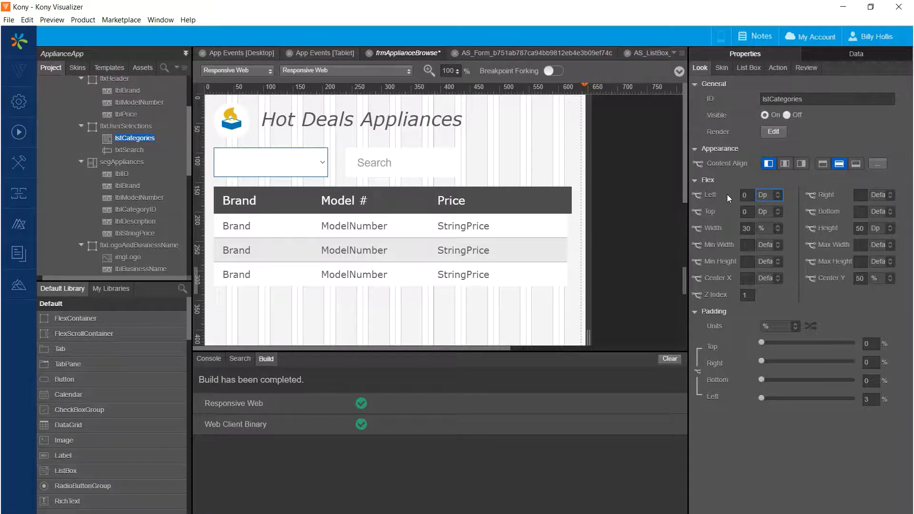
# Step: Enable breakpoint forking and set the width of the lstCategories list box to 45% for the 640 px breakpoint
pyautogui.click(291, 174)
pyautogui.click(559, 72)
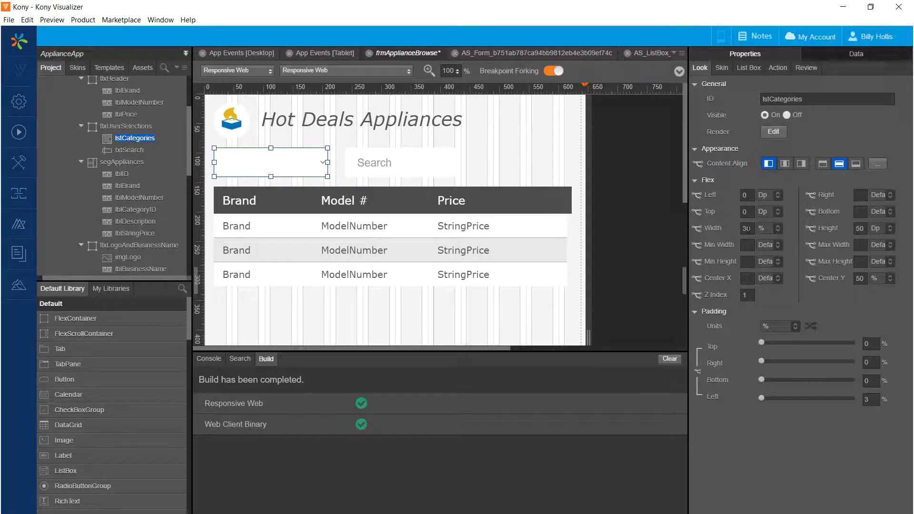
pyautogui.write('45')
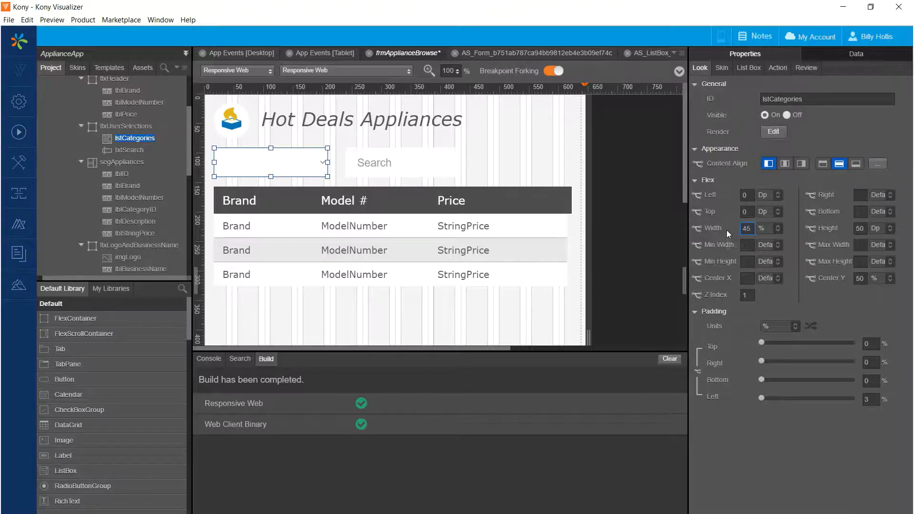
pyautogui.press('Tab')
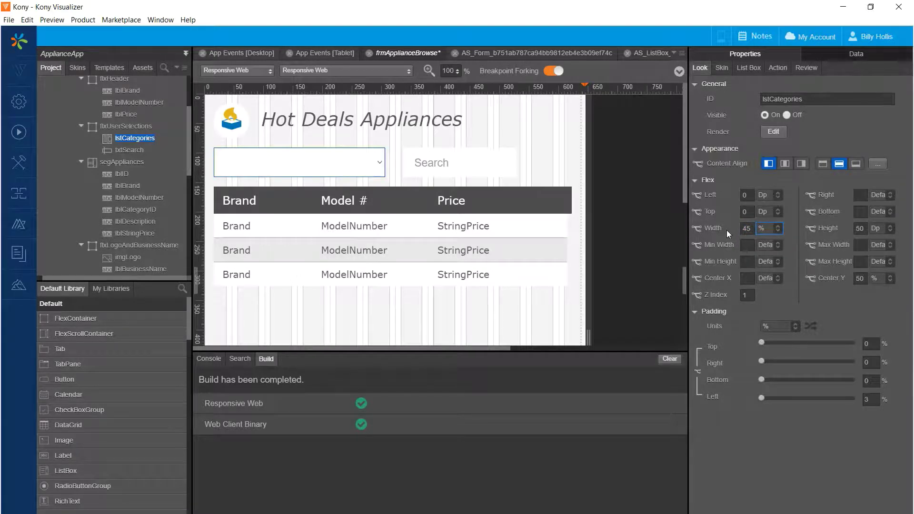
# Step: Set the txtSearch text box's width to 45% and its left offset to 20 Dp for the 640 px breakpoint
pyautogui.click(484, 162)
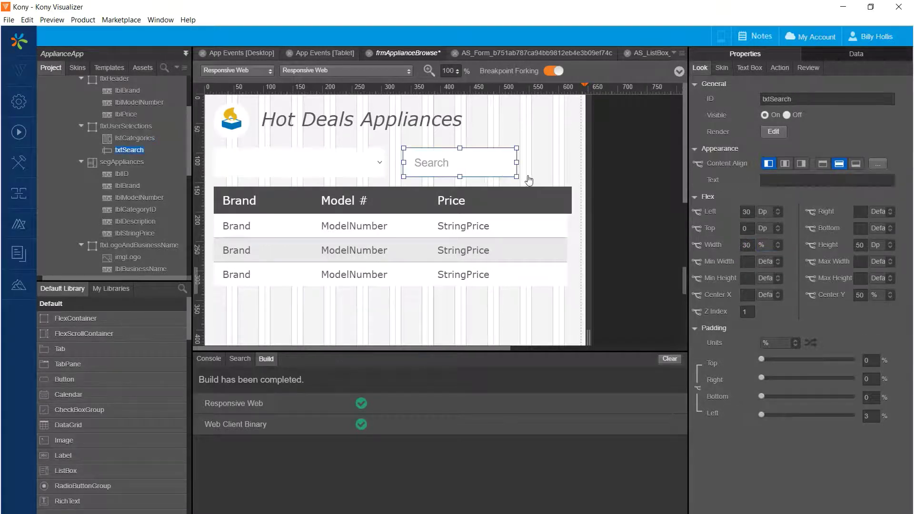
pyautogui.click(744, 246)
pyautogui.write('45')
pyautogui.press('Tab')
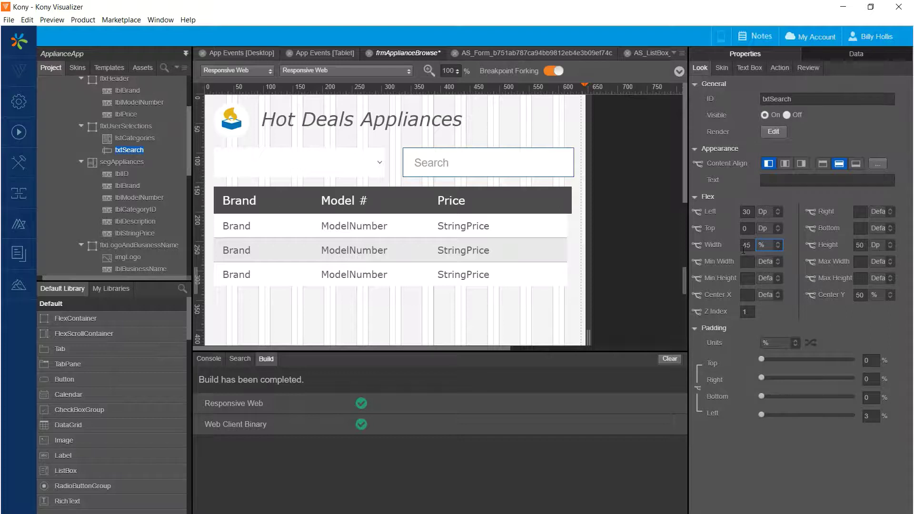
pyautogui.click(745, 211)
pyautogui.press('Tab')
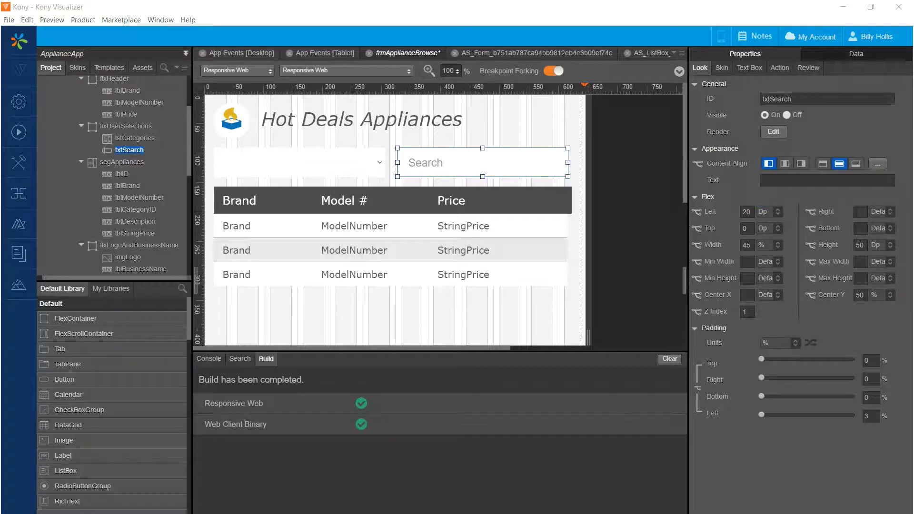
# Step: Turn off breakpoint forking and rebuild the ApplianceApp responsive web project
pyautogui.click(548, 75)
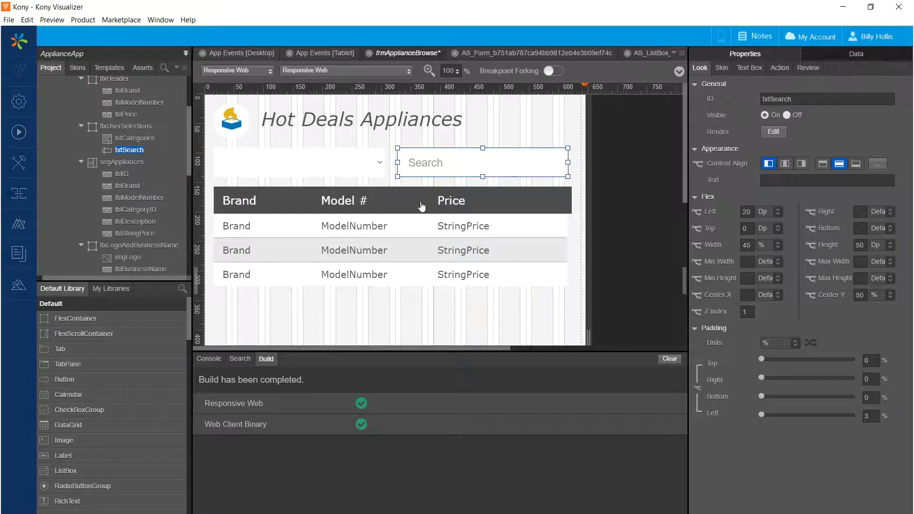
pyautogui.click(17, 163)
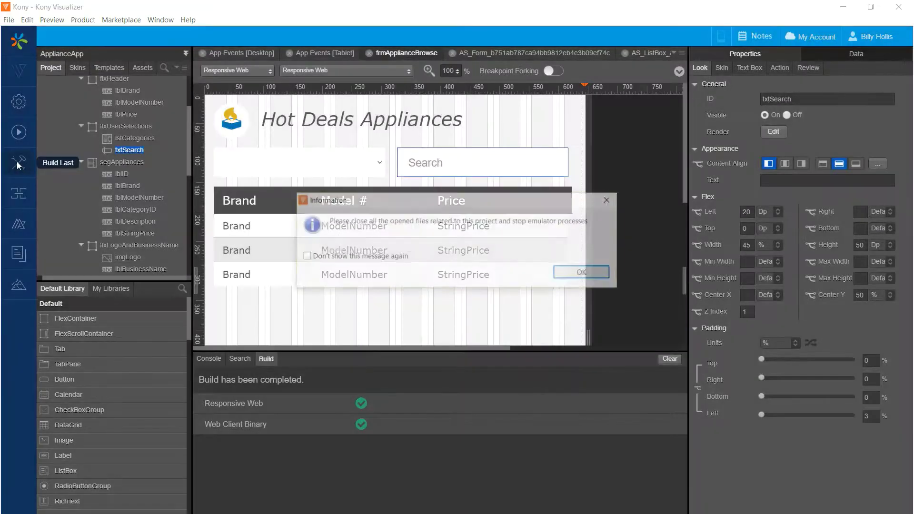
pyautogui.click(606, 275)
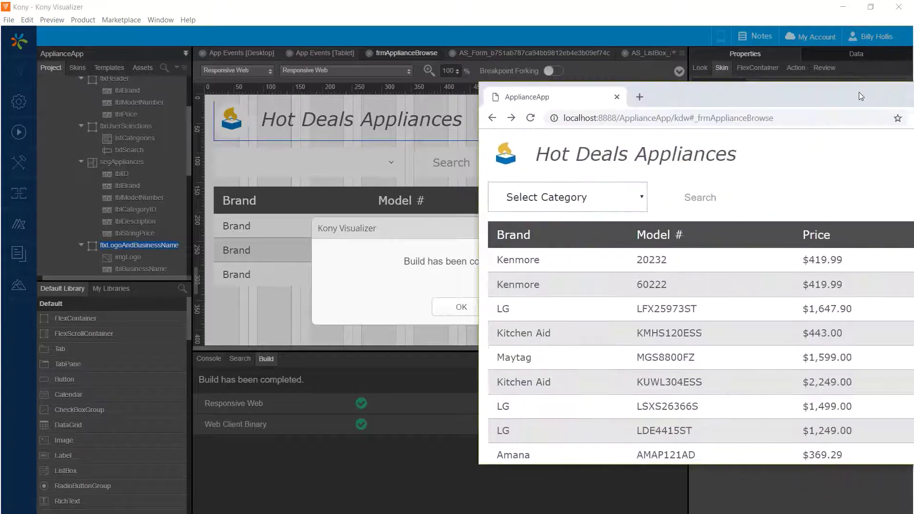
# Step: Narrow and widen the browser window running ApplianceApp to check how the category list, search box and appliance rows adapt
pyautogui.moveTo(859, 93); pyautogui.dragTo(643, 93)
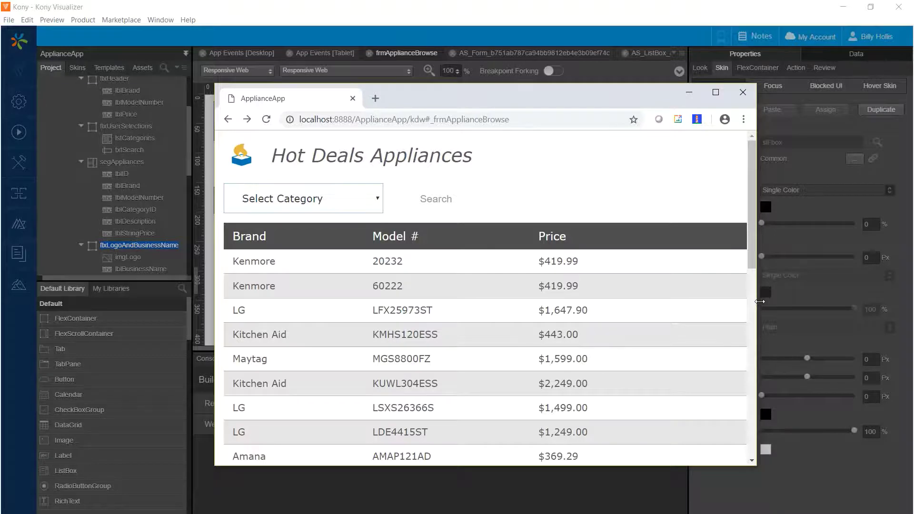
pyautogui.moveTo(759, 301); pyautogui.dragTo(510, 340)
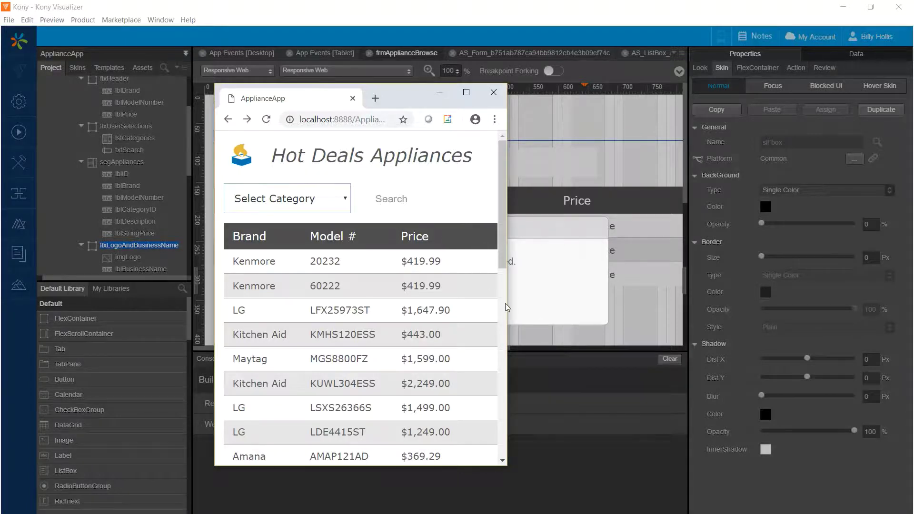
pyautogui.moveTo(509, 303); pyautogui.dragTo(642, 301)
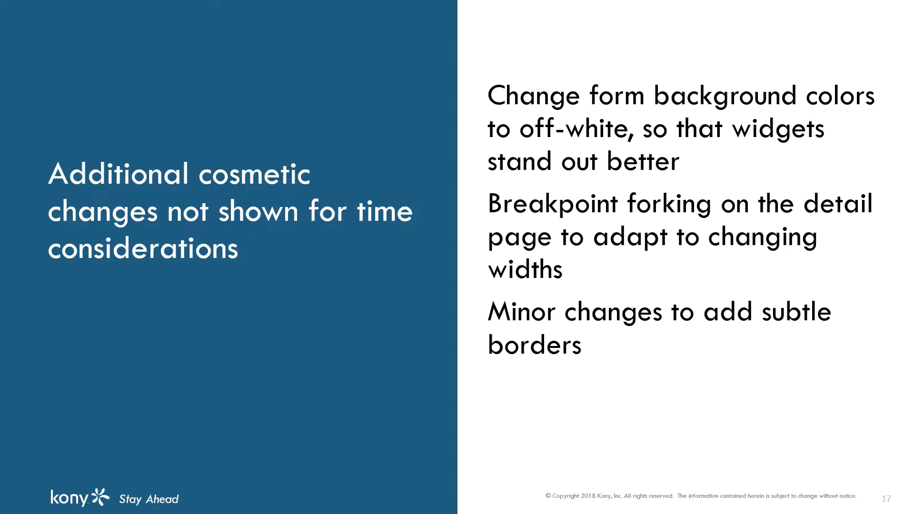
pyautogui.press('Right')
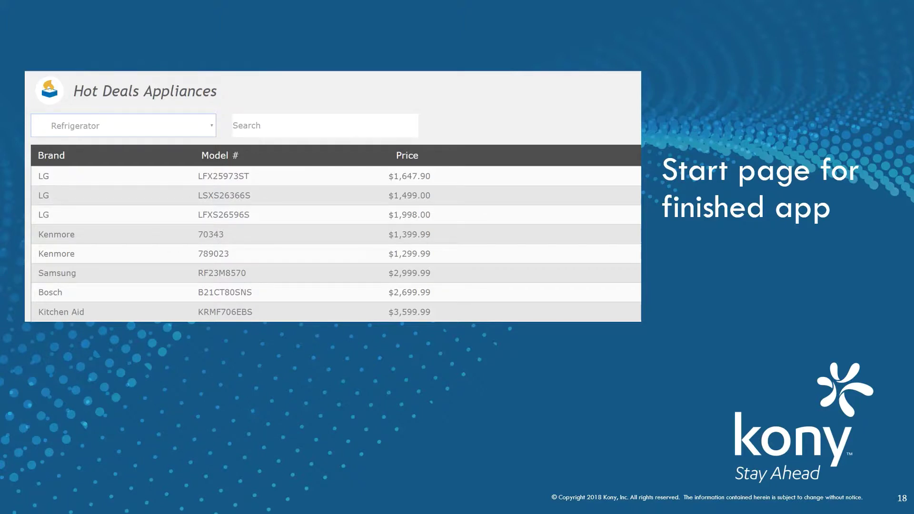
pyautogui.press('Right')
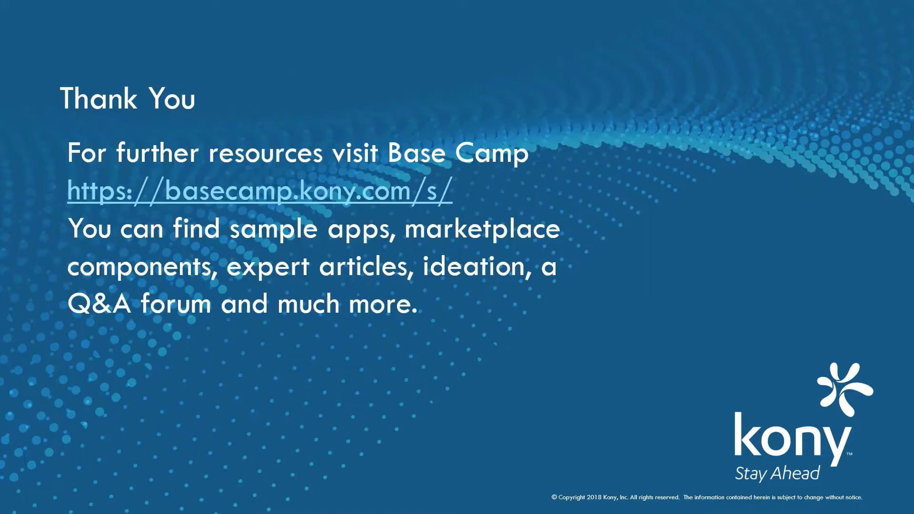